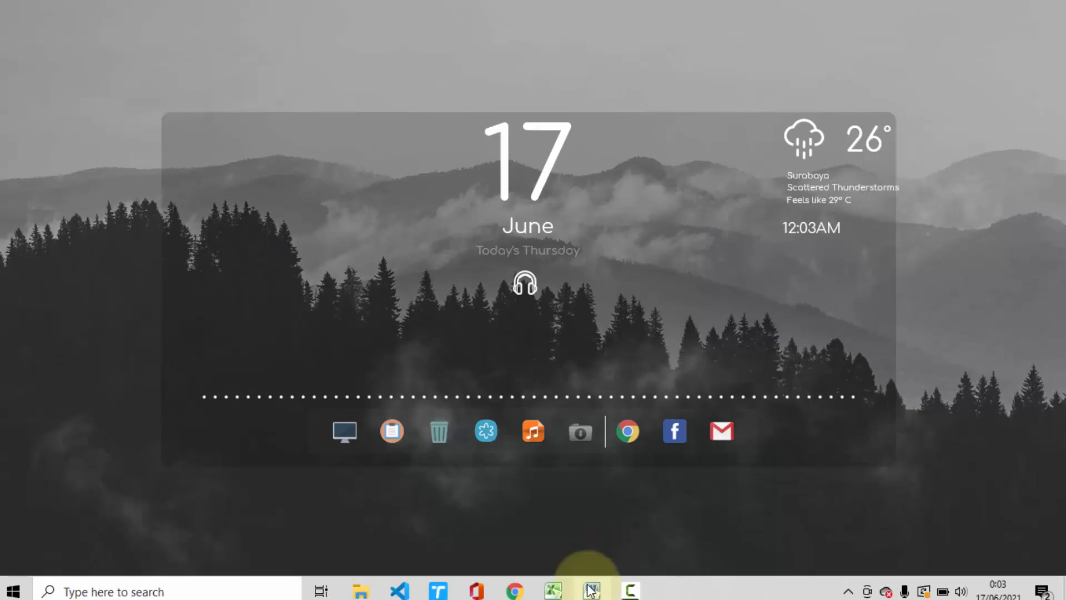
Step: Review the barcode label document in Word and the list of numbers under the BARCODE heading in Excel
{"action": "left_click", "coordinate": [592, 590]}
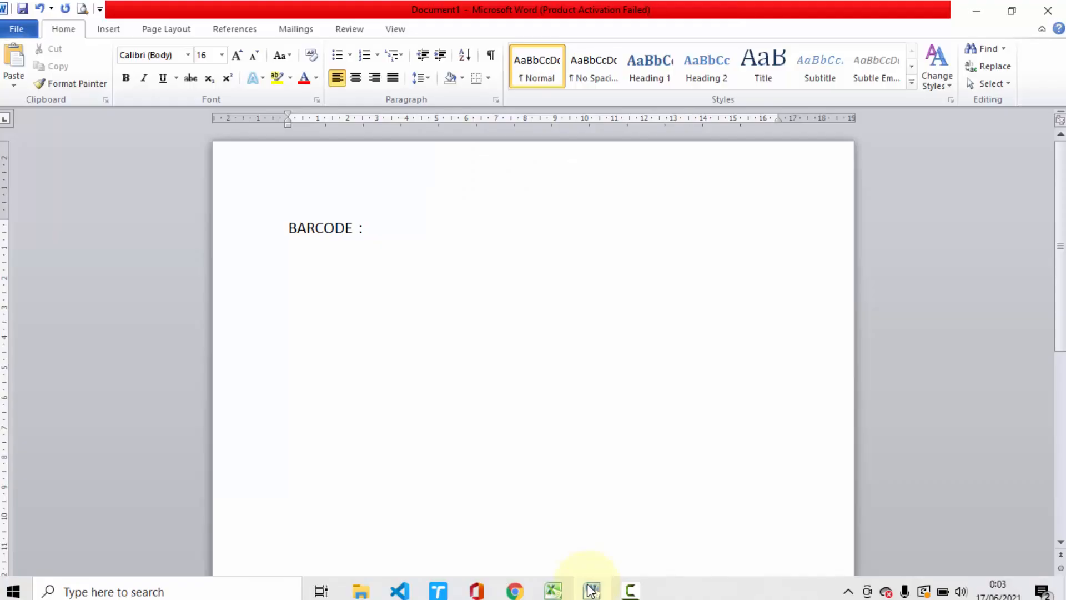
{"action": "left_click", "coordinate": [553, 589]}
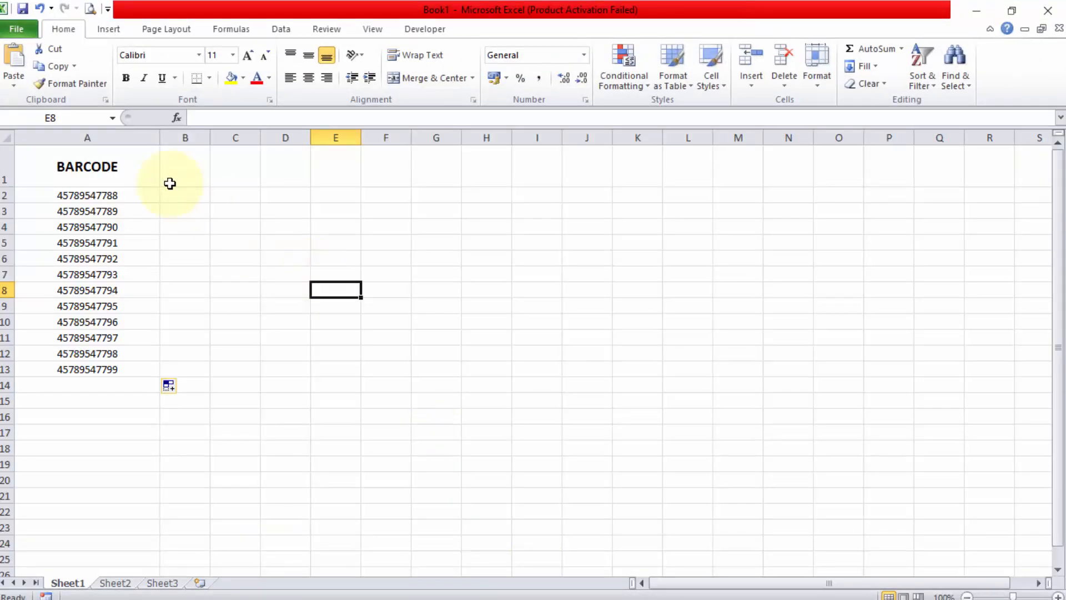
{"action": "left_click", "coordinate": [145, 165]}
{"action": "left_click", "coordinate": [192, 174]}
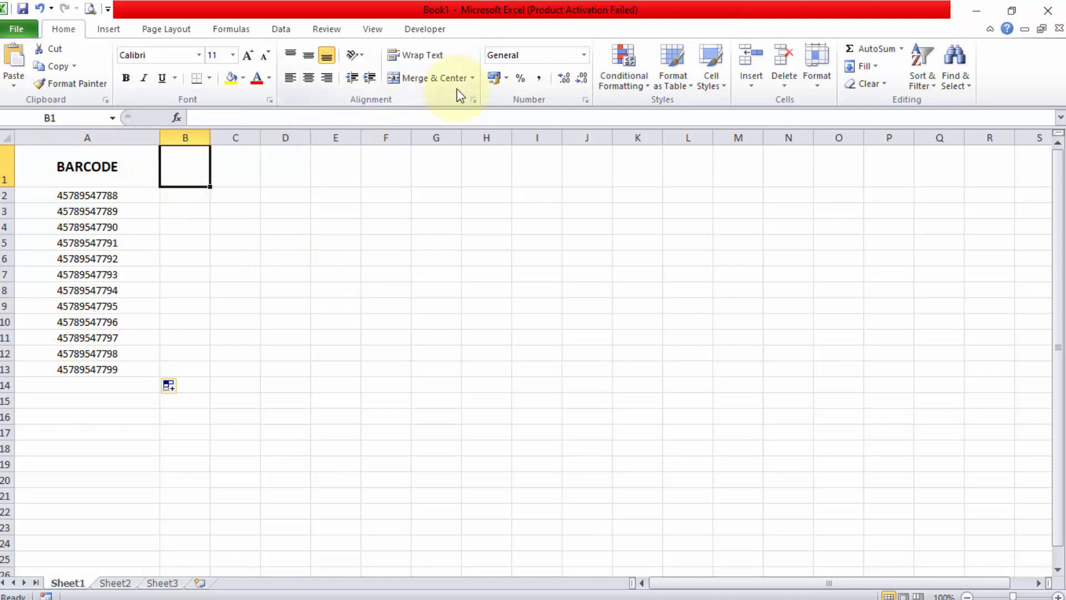
{"action": "left_click", "coordinate": [976, 10]}
Step: Start the Step by Step Mail Merge Wizard for the Word document
{"action": "left_click", "coordinate": [295, 29]}
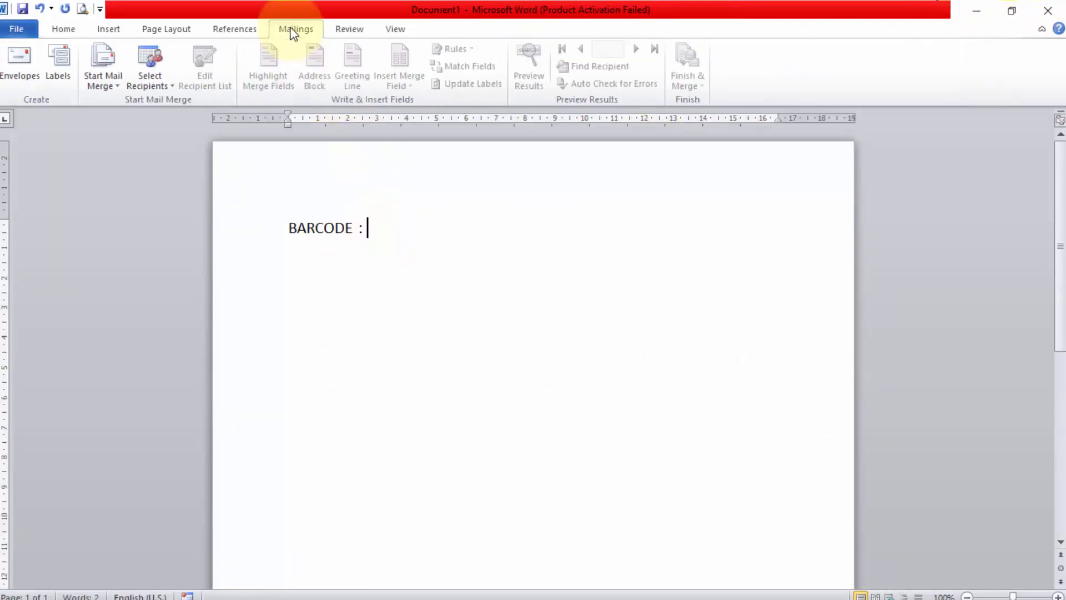
{"action": "left_click", "coordinate": [100, 85]}
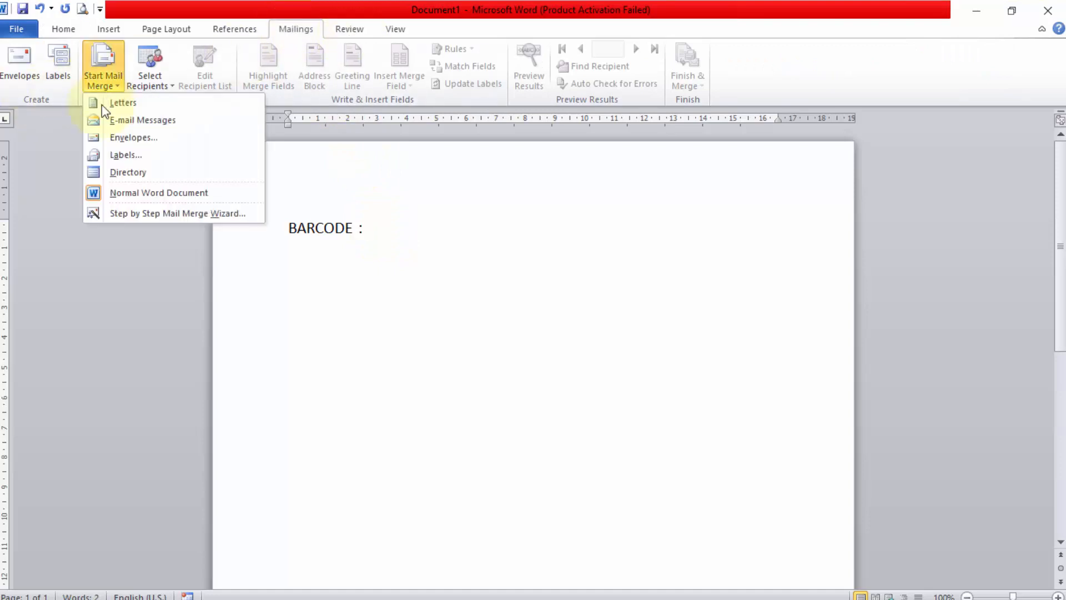
{"action": "left_click", "coordinate": [120, 213]}
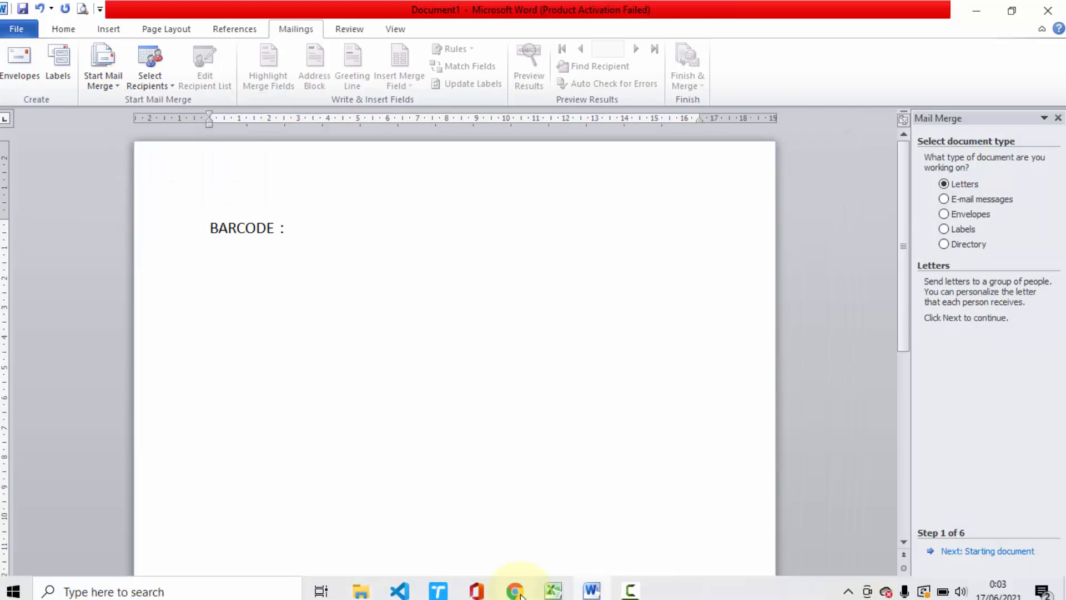
Step: Switch to Excel and save the workbook as BARCODE on the Data (D:) drive
{"action": "left_click", "coordinate": [553, 590]}
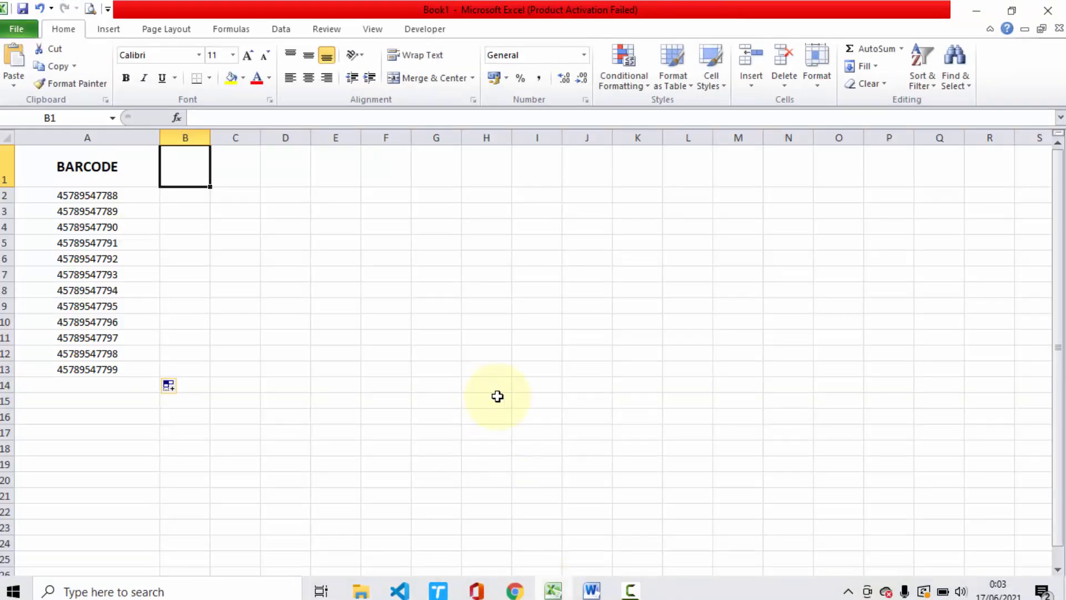
{"action": "left_click", "coordinate": [21, 25]}
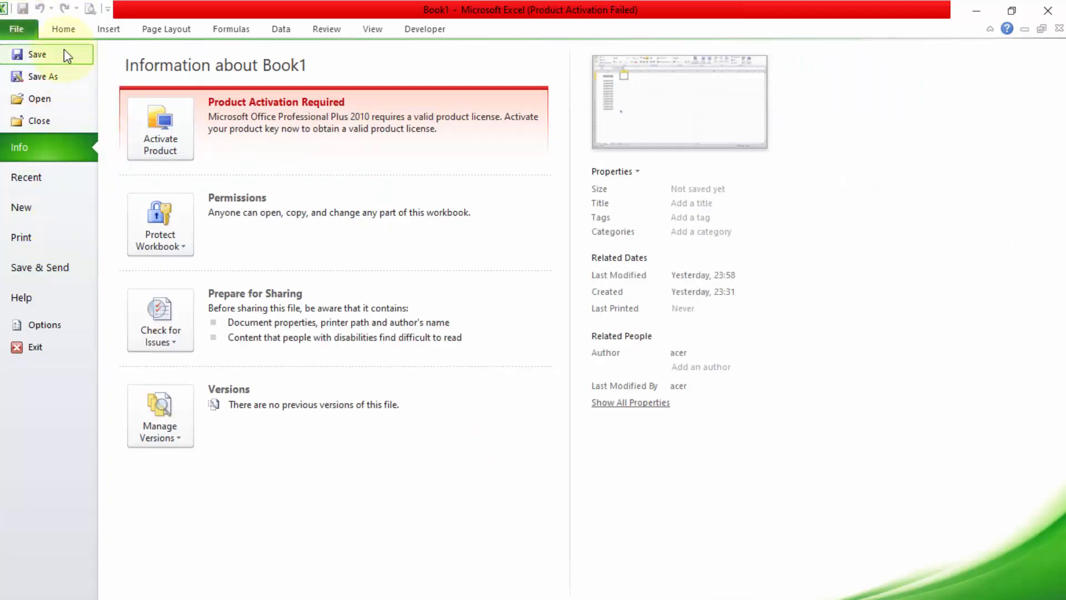
{"action": "key", "text": "Escape"}
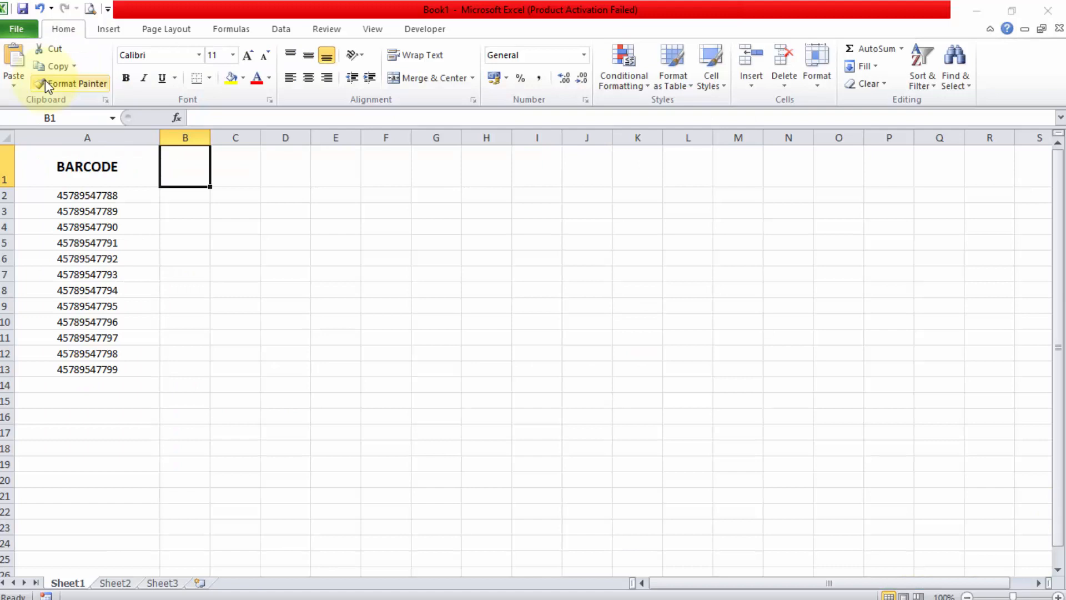
{"action": "key", "text": "ctrl+s"}
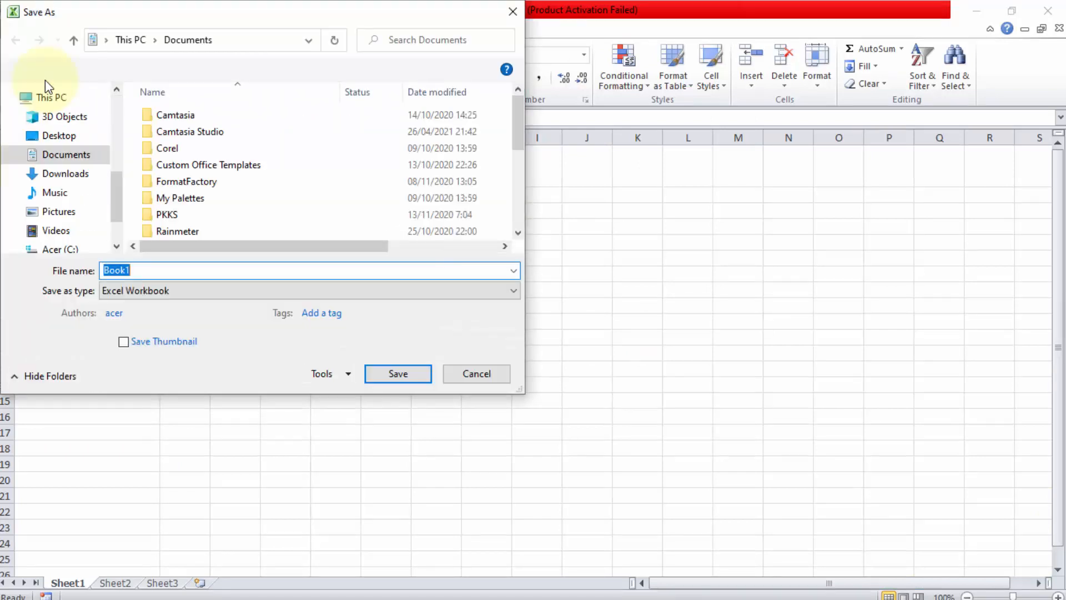
{"action": "left_click_drag", "start_coordinate": [115, 195], "coordinate": [116, 228]}
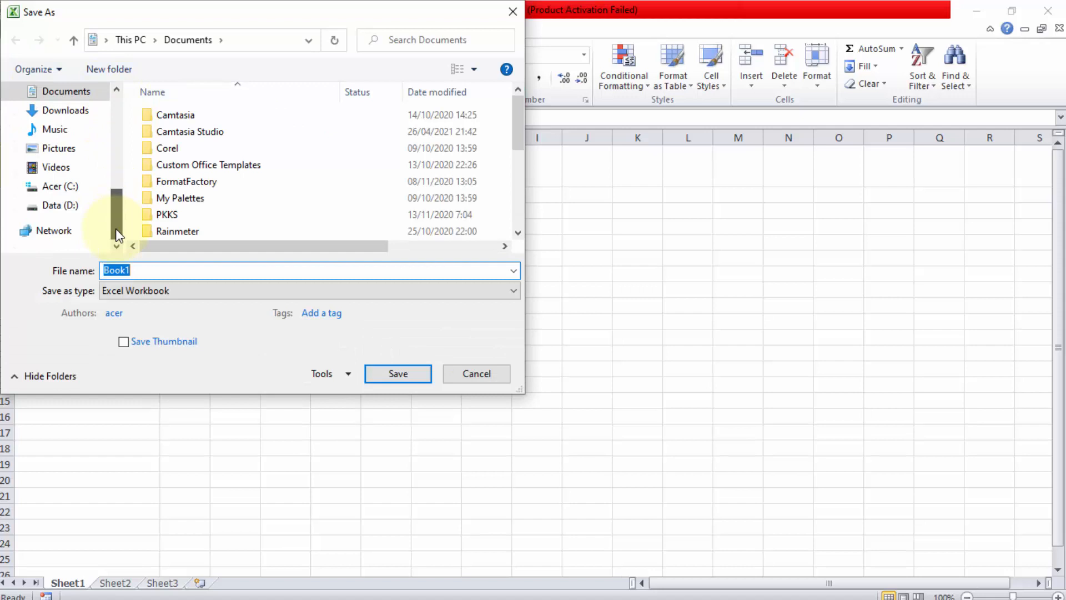
{"action": "left_click", "coordinate": [57, 206]}
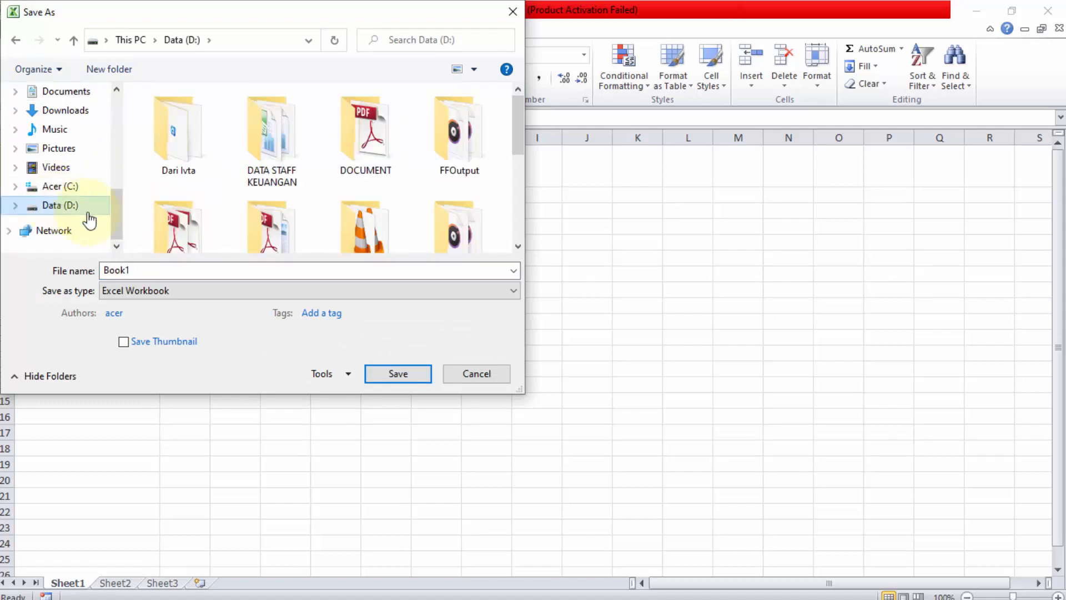
{"action": "double_click", "coordinate": [107, 269]}
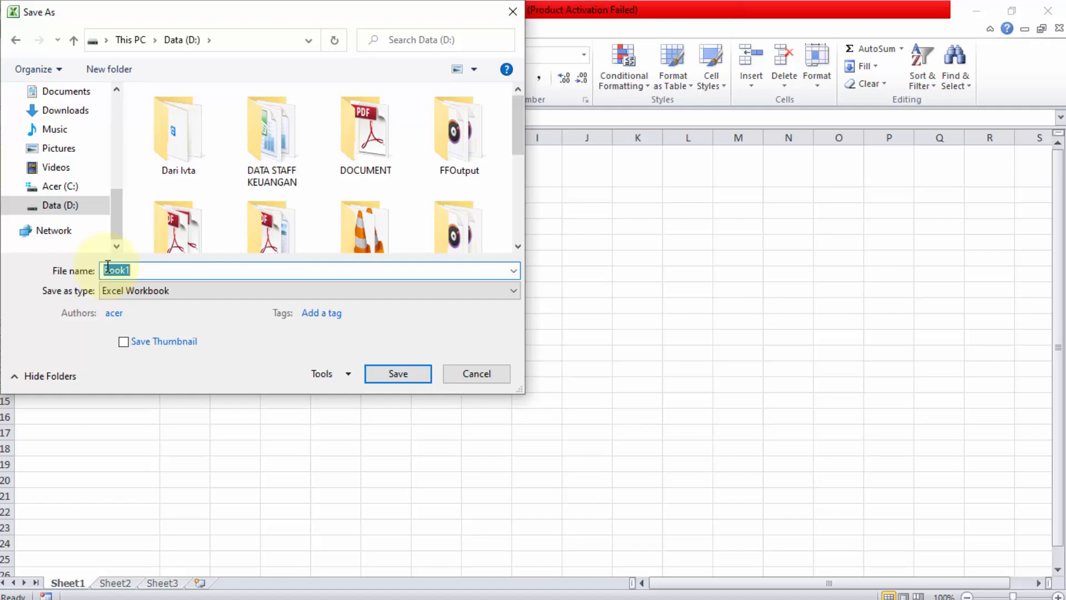
{"action": "type", "text": "BARCODE"}
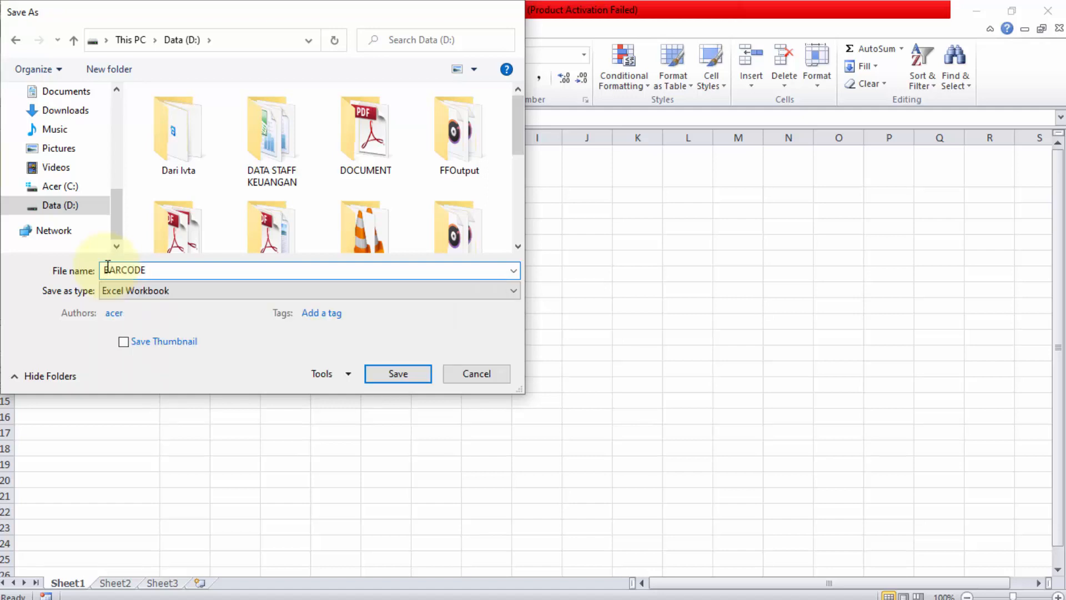
{"action": "key", "text": "Return"}
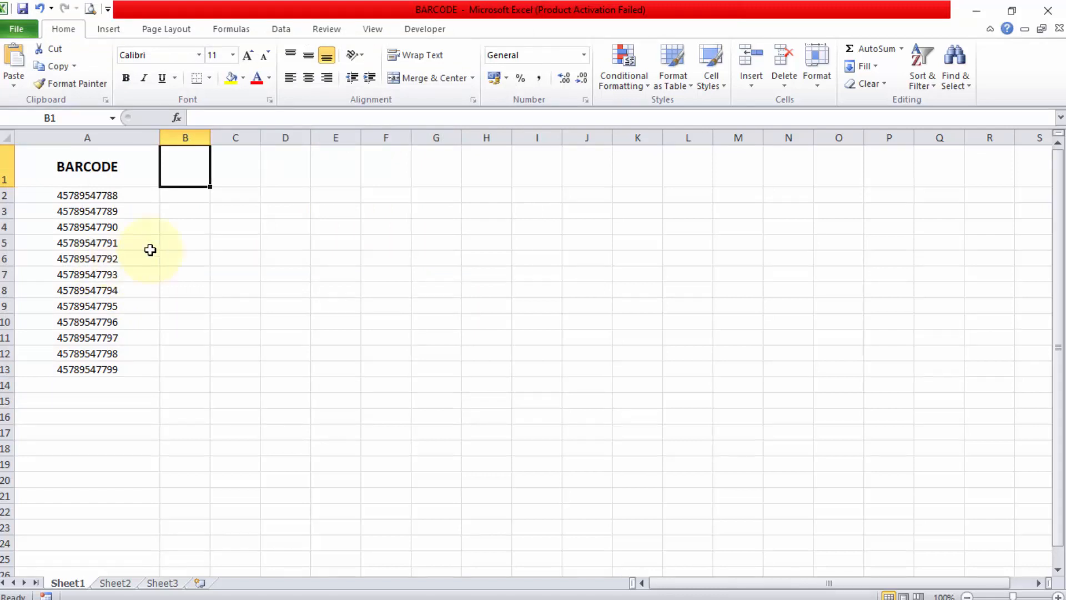
{"action": "left_click", "coordinate": [198, 242]}
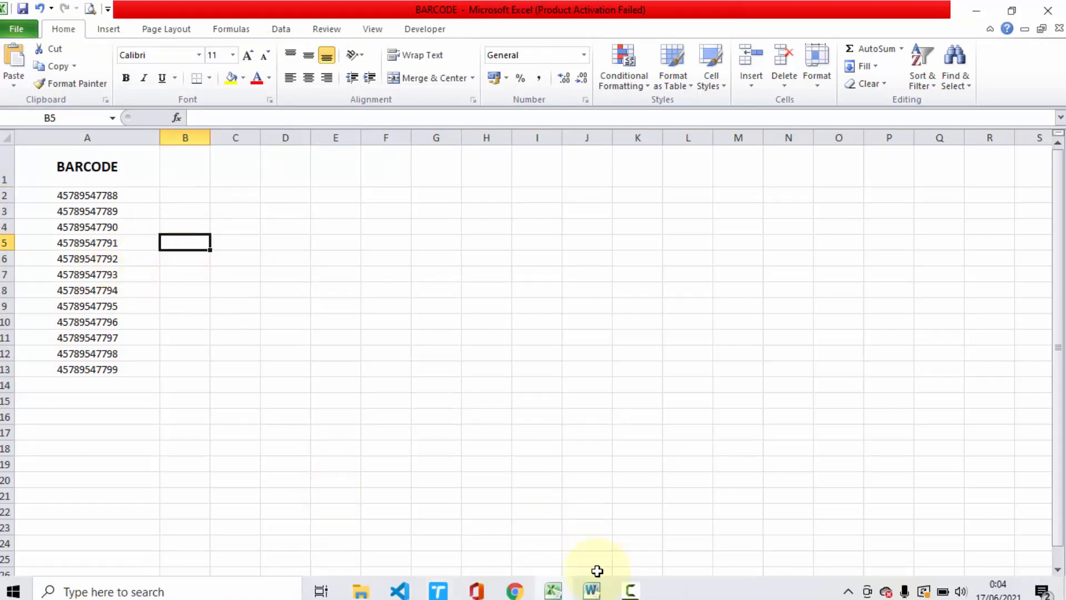
Step: Back in Word, enter ** after the BARCODE label and advance the mail merge wizard to recipient selection
{"action": "left_click", "coordinate": [592, 587]}
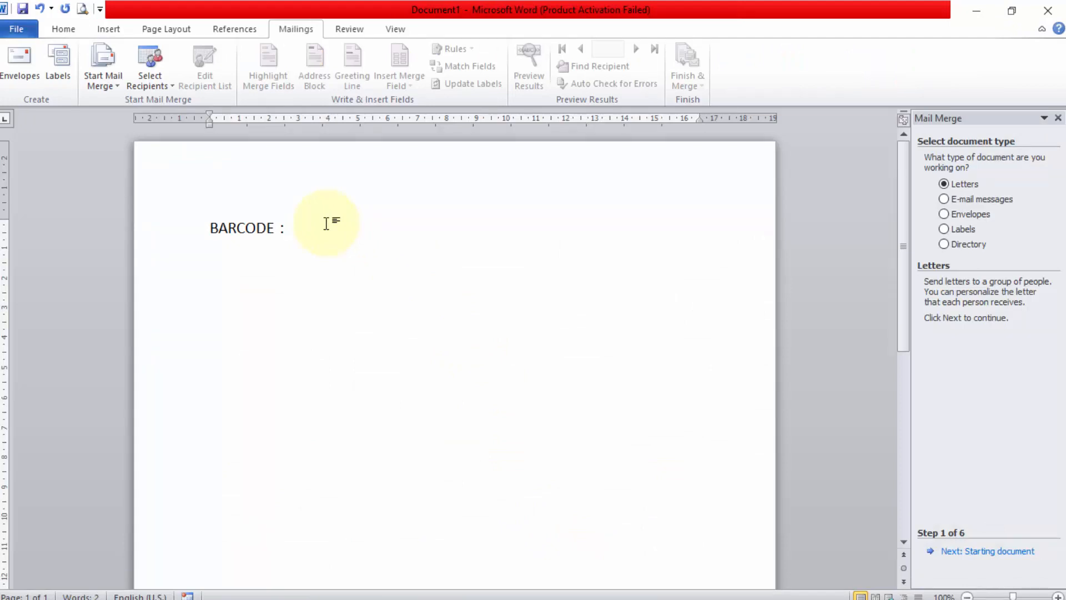
{"action": "type", "text": "**"}
{"action": "left_click", "coordinate": [989, 553]}
{"action": "left_click", "coordinate": [989, 552]}
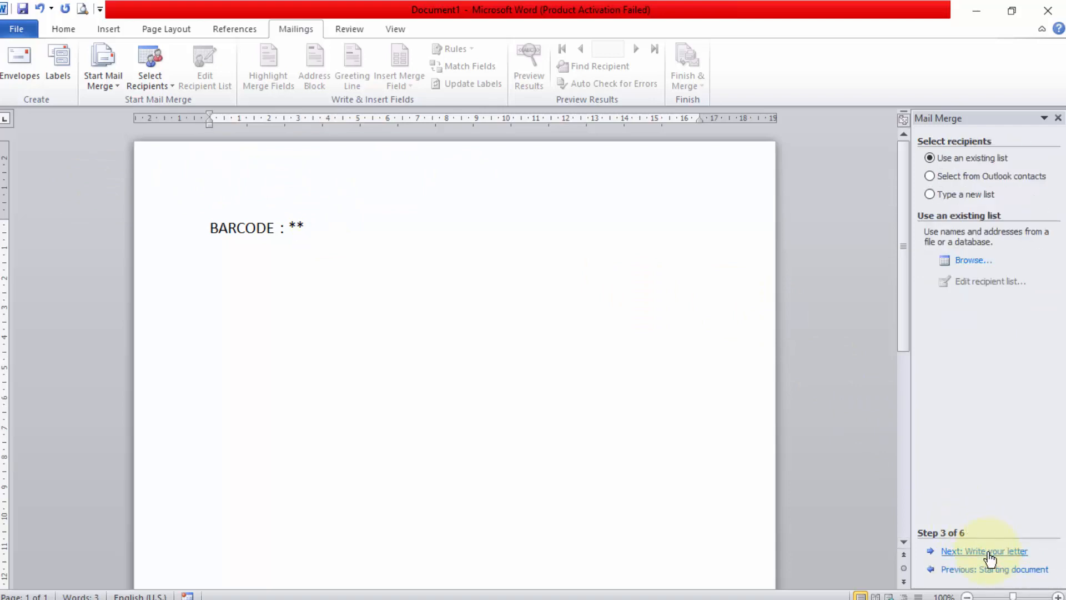
Step: Use Sheet1$ of the BARCODE workbook on Data (D:) as the recipient list, keeping all recipients included
{"action": "left_click", "coordinate": [971, 266]}
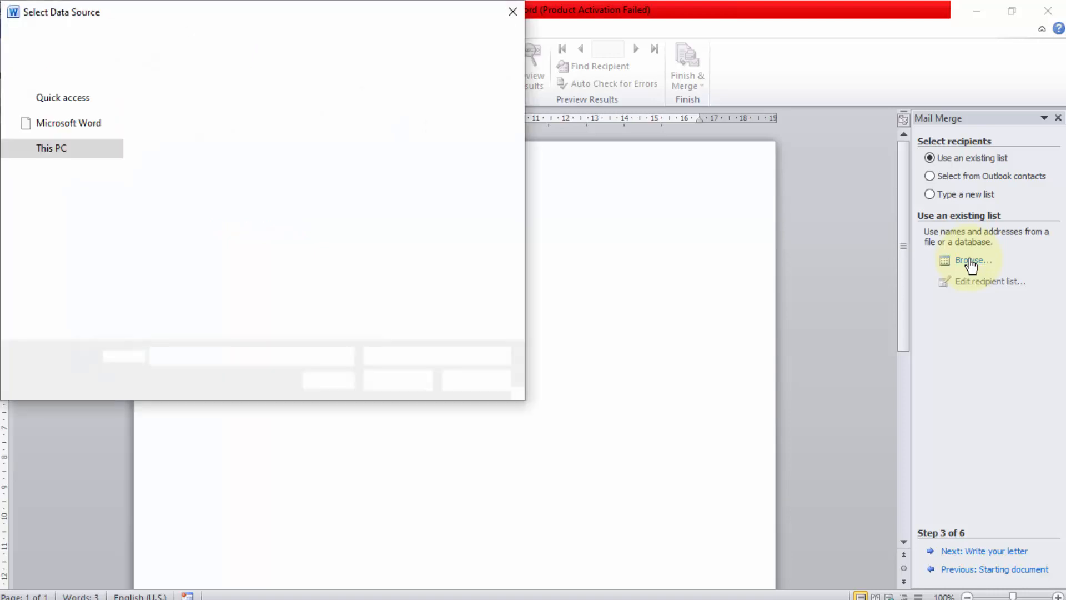
{"action": "left_click", "coordinate": [82, 294]}
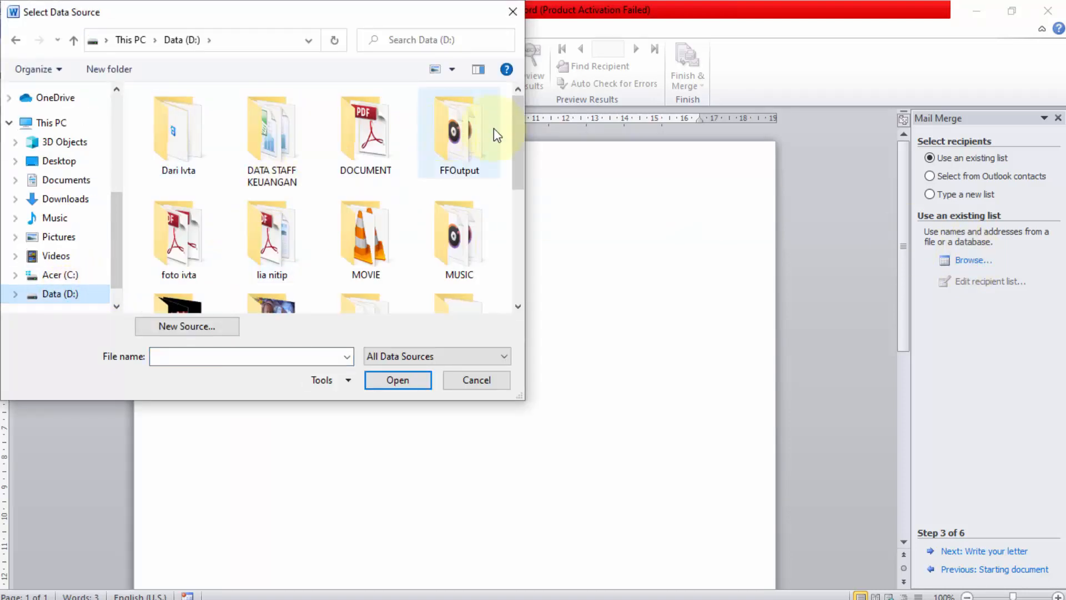
{"action": "left_click_drag", "start_coordinate": [517, 138], "coordinate": [518, 281]}
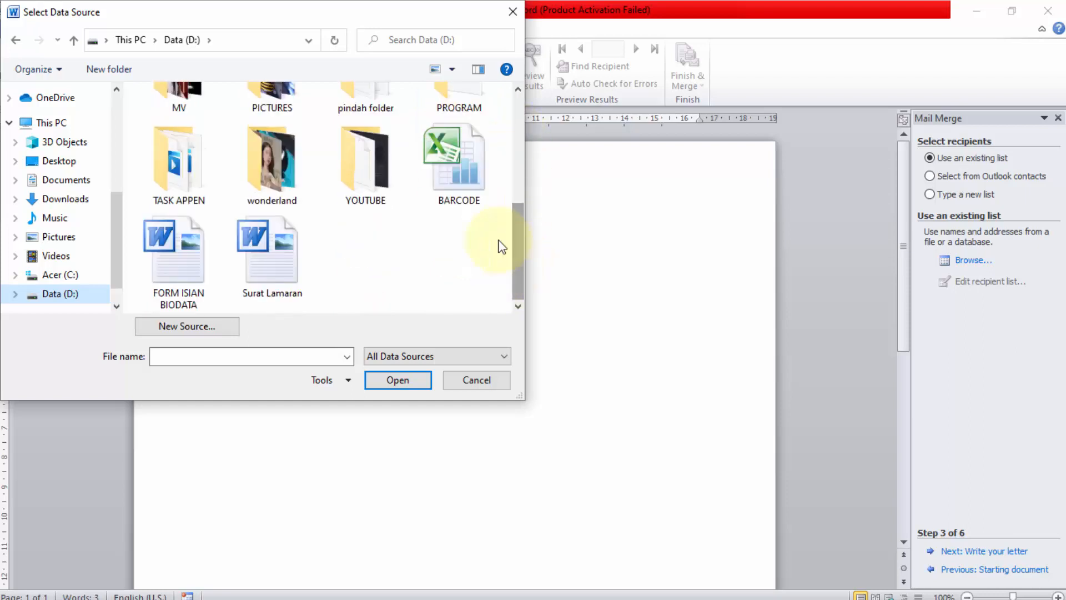
{"action": "double_click", "coordinate": [458, 161]}
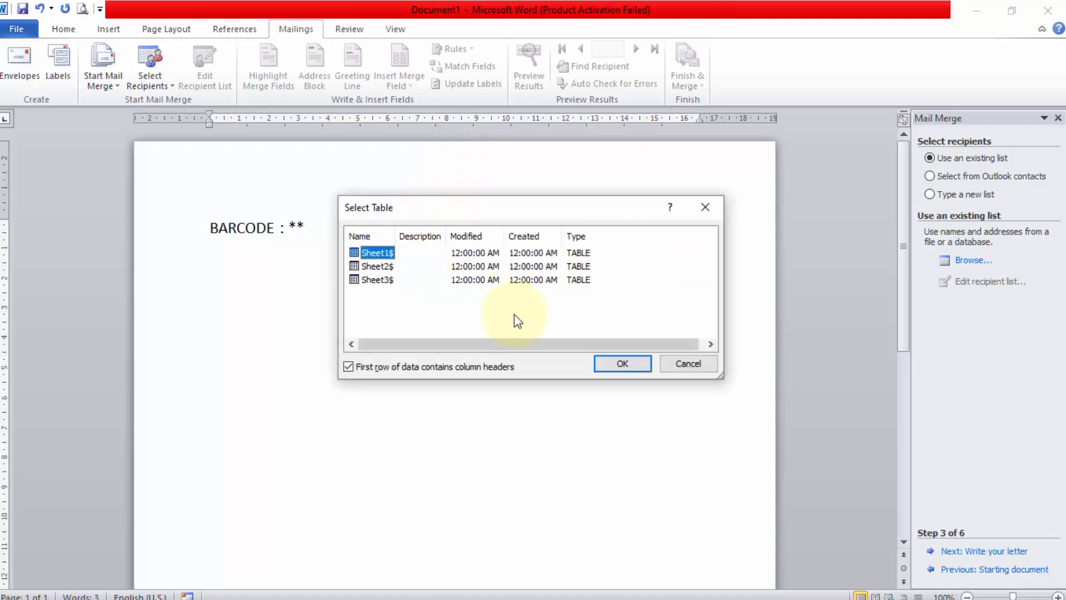
{"action": "left_click", "coordinate": [616, 364]}
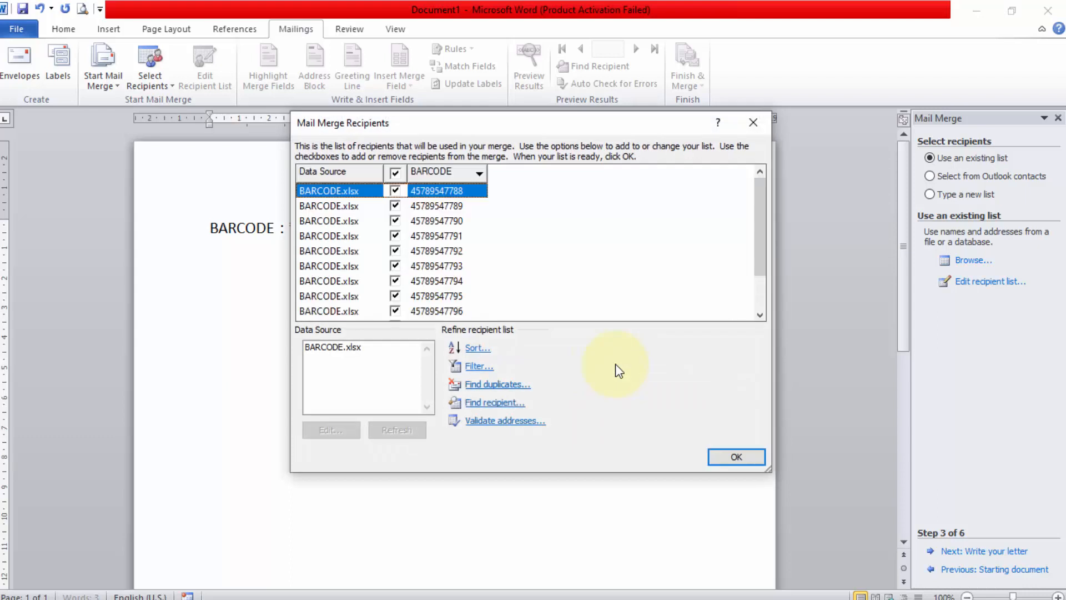
{"action": "left_click", "coordinate": [743, 458]}
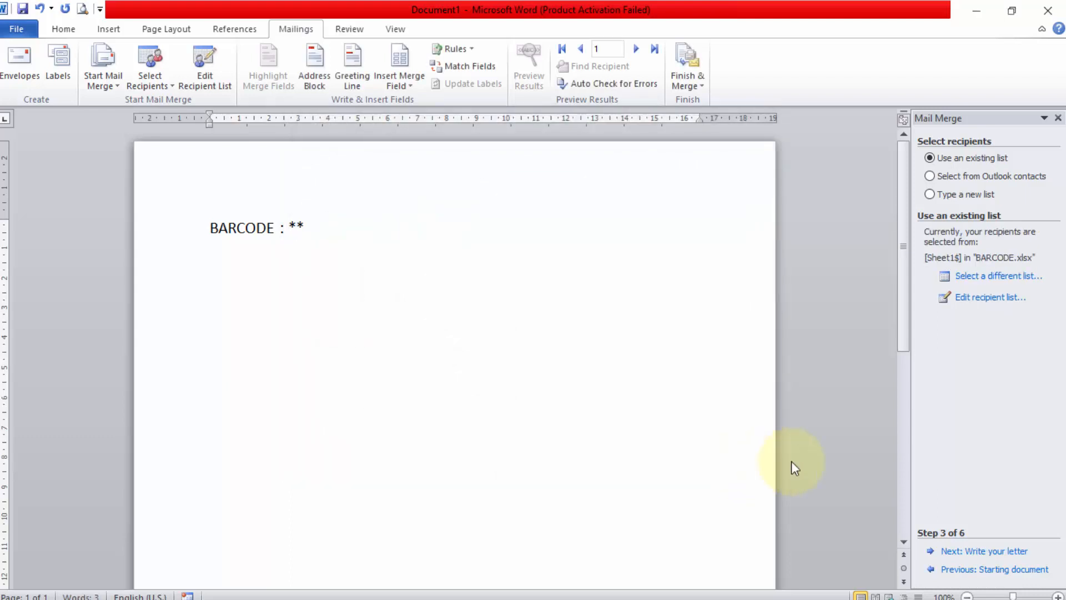
Step: Advance the wizard to Complete the merge, then return to Preview your letters with record 2 selected
{"action": "left_click", "coordinate": [993, 553]}
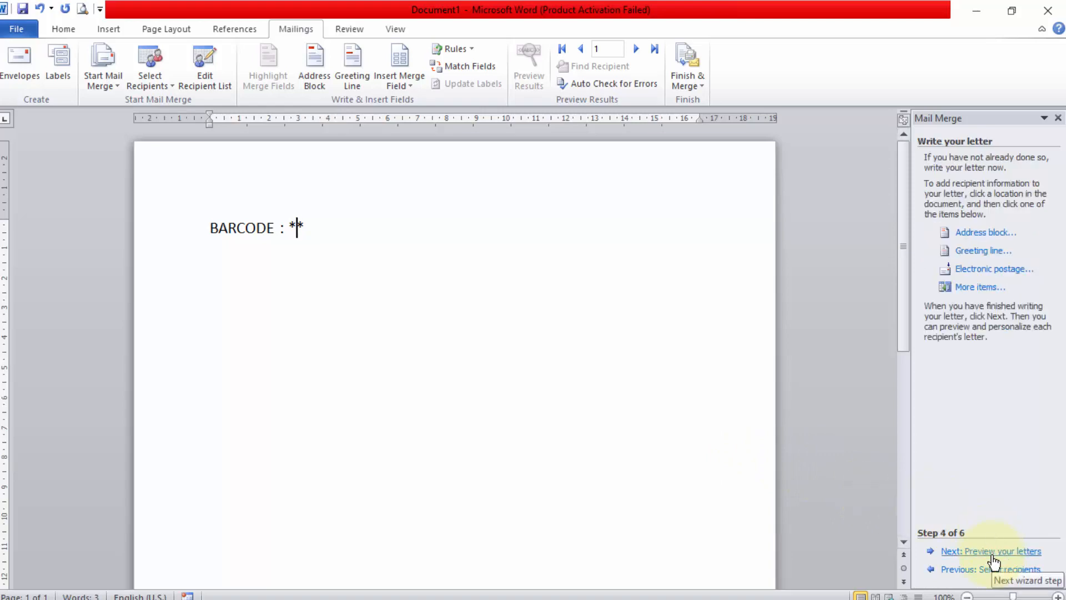
{"action": "left_click", "coordinate": [992, 553]}
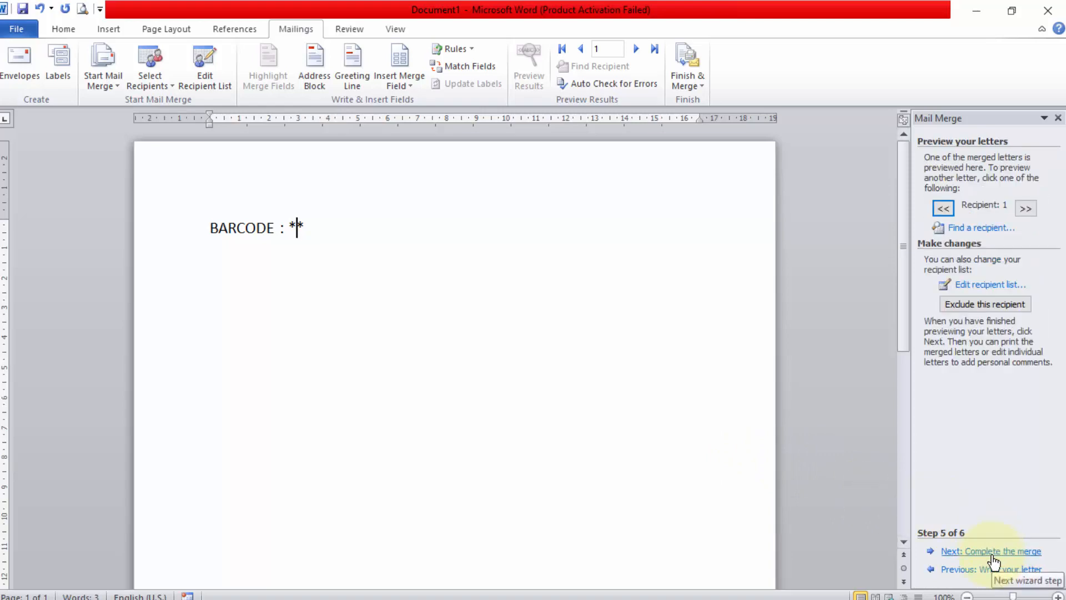
{"action": "left_click", "coordinate": [992, 553]}
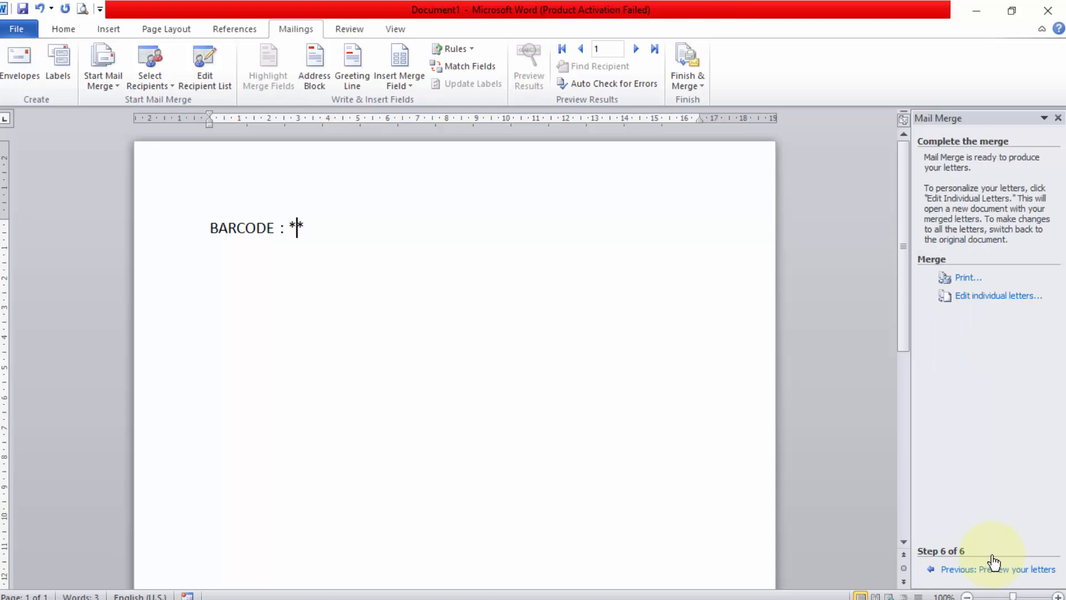
{"action": "left_click", "coordinate": [636, 49]}
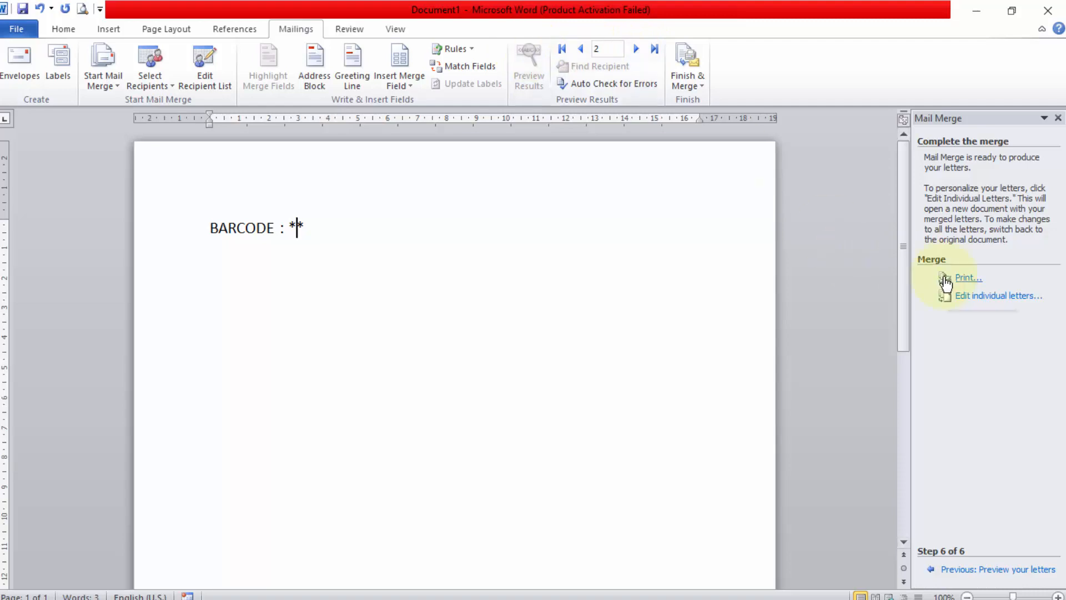
{"action": "left_click", "coordinate": [1010, 570]}
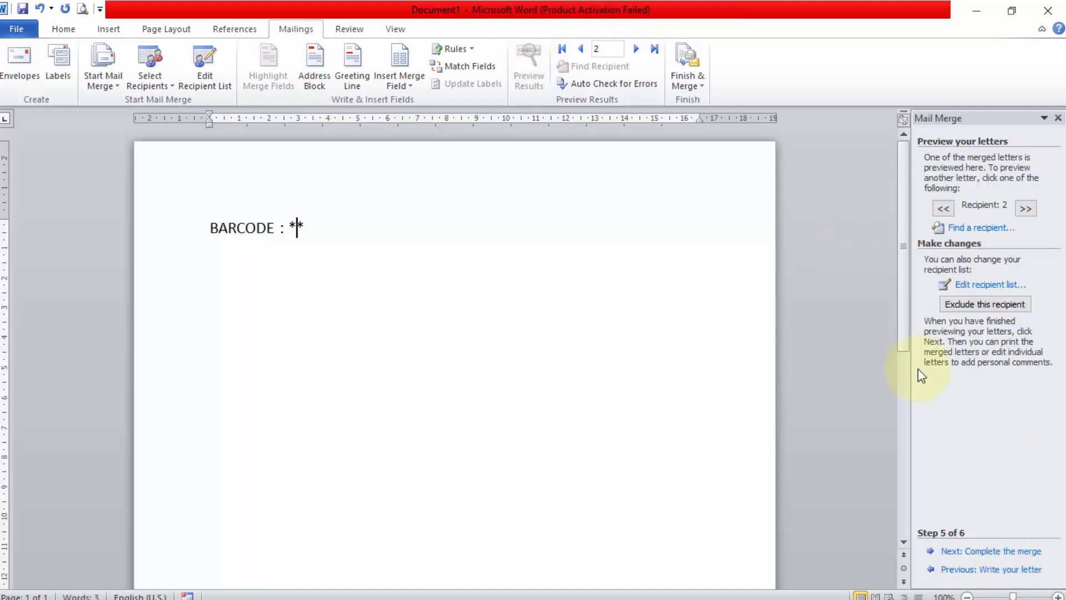
Step: Insert the BARCODE merge field between the two asterisks and turn off the results preview
{"action": "left_click", "coordinate": [394, 86]}
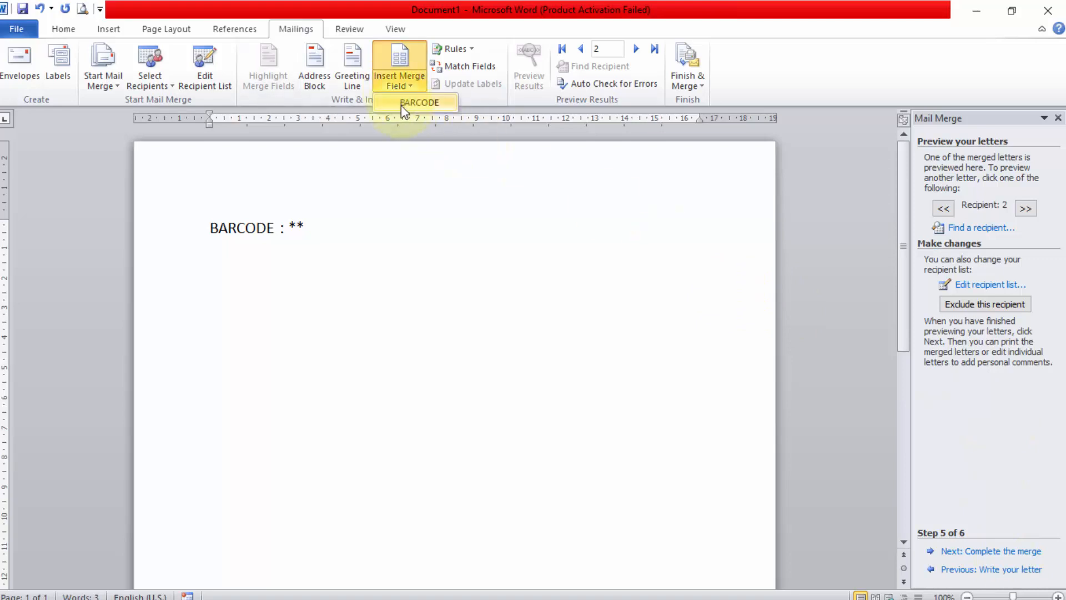
{"action": "left_click", "coordinate": [401, 103]}
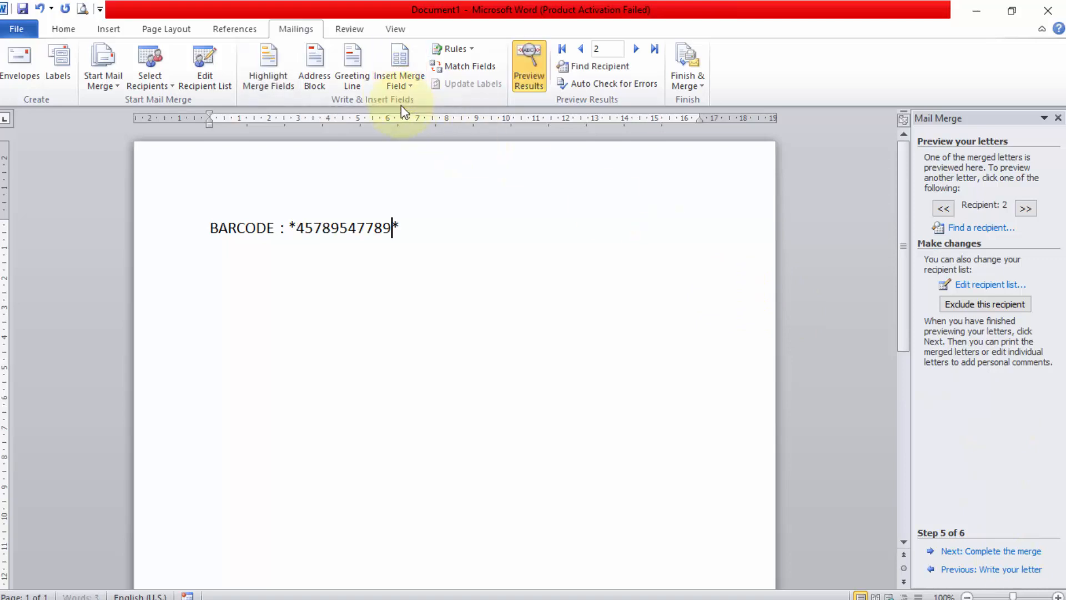
{"action": "left_click", "coordinate": [527, 62]}
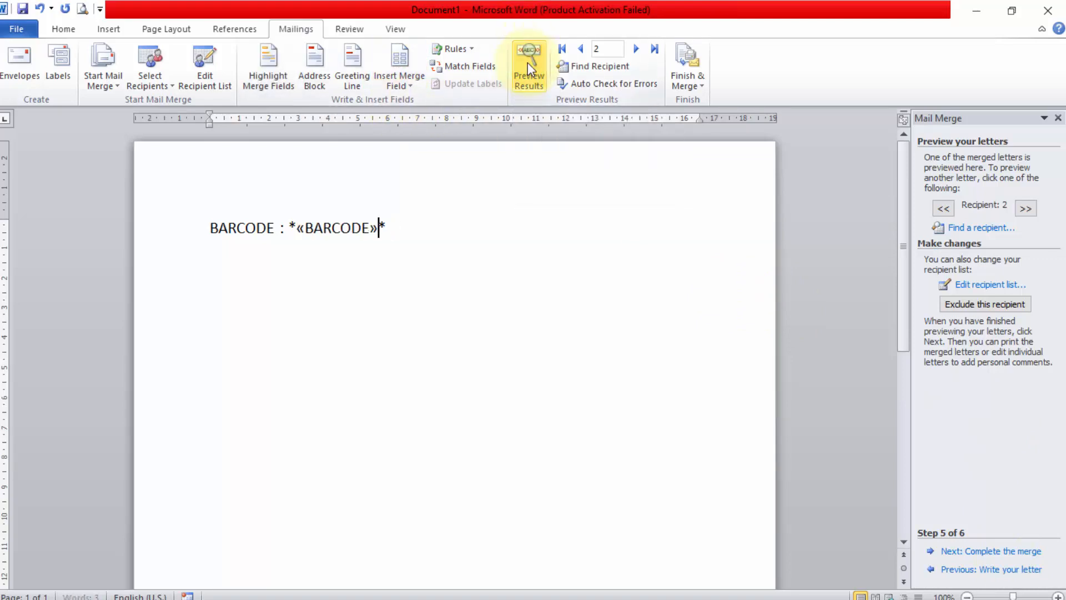
Step: Place the cursor after the closing asterisk, advance the wizard to Complete the merge, and close it
{"action": "left_click", "coordinate": [396, 218]}
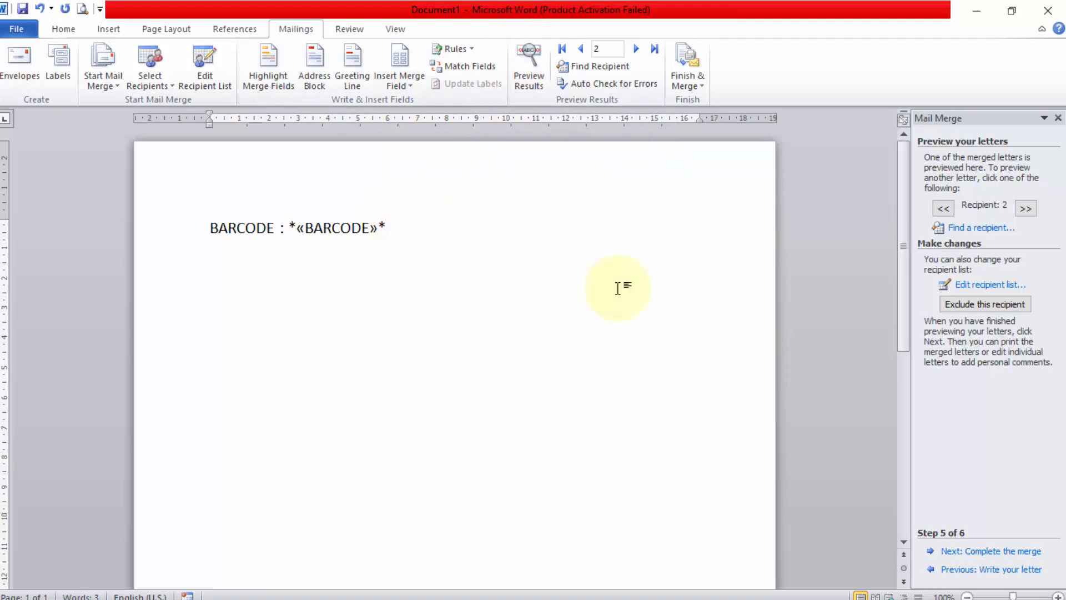
{"action": "left_click", "coordinate": [981, 552]}
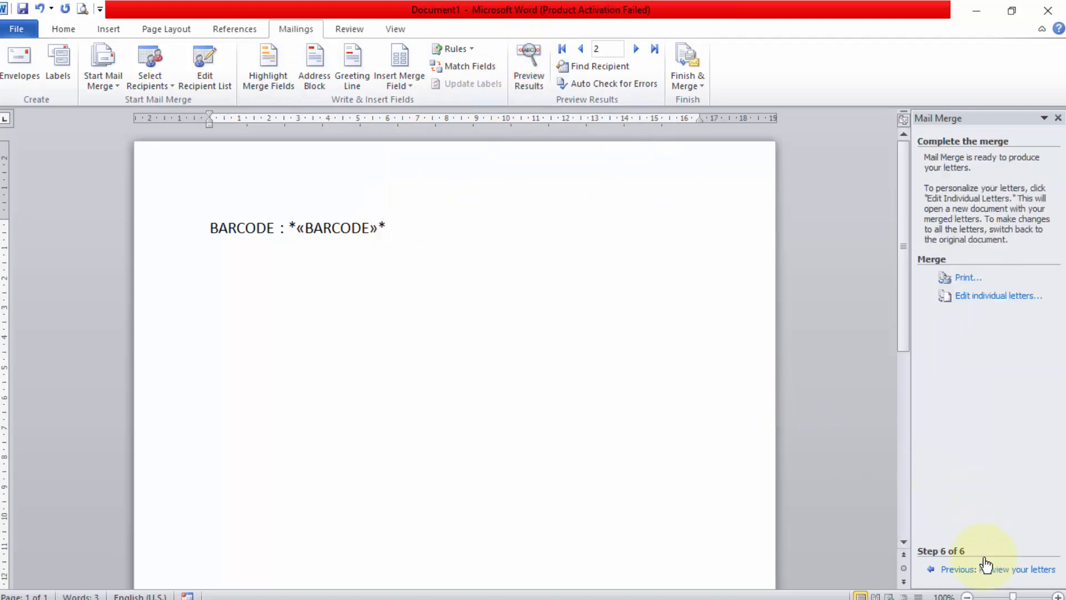
{"action": "left_click", "coordinate": [1058, 118]}
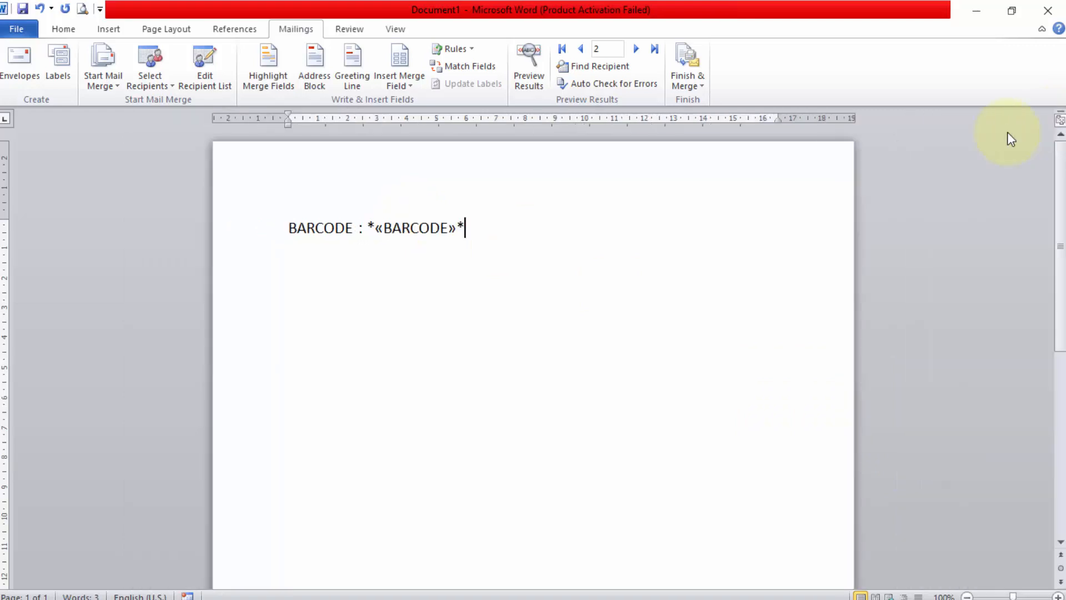
Step: Save the document on Data (D:) as a Word Document named BARCODE
{"action": "left_click", "coordinate": [22, 9]}
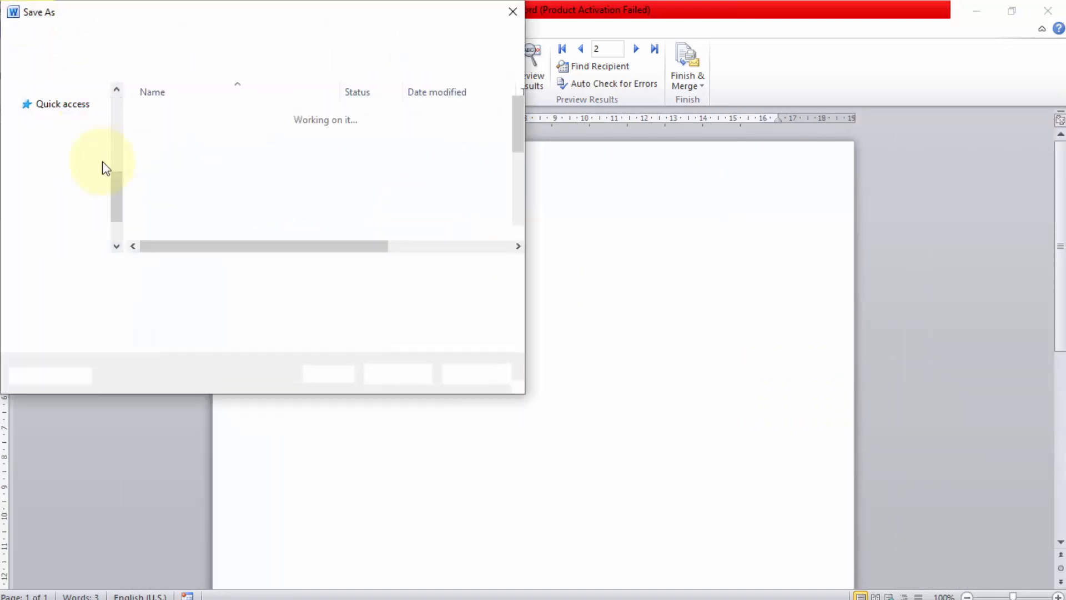
{"action": "scroll", "coordinate": [121, 214], "scroll_direction": "down", "scroll_amount": 1}
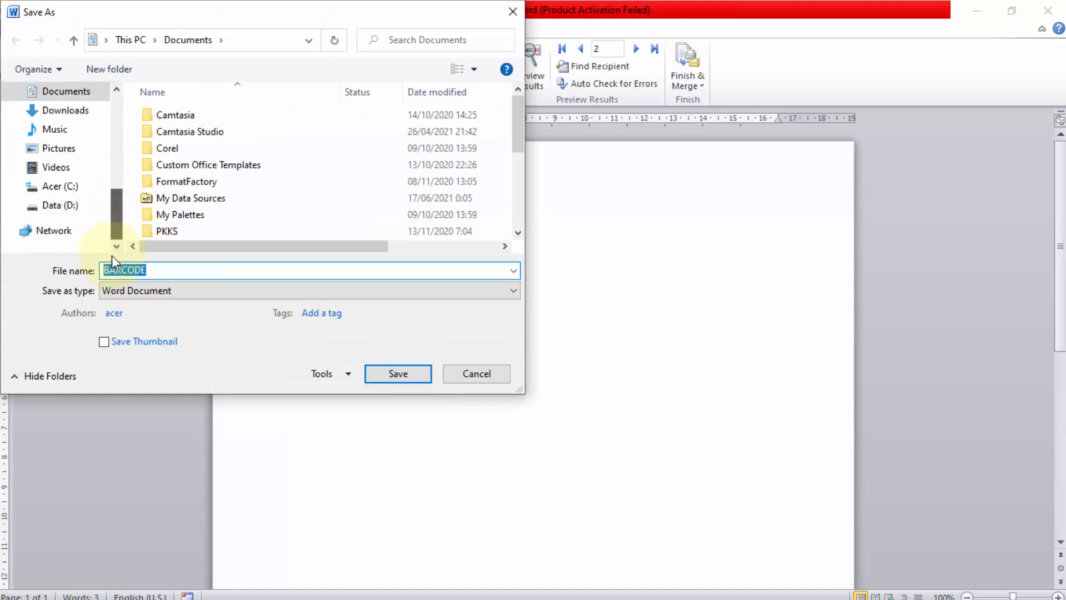
{"action": "left_click", "coordinate": [70, 207]}
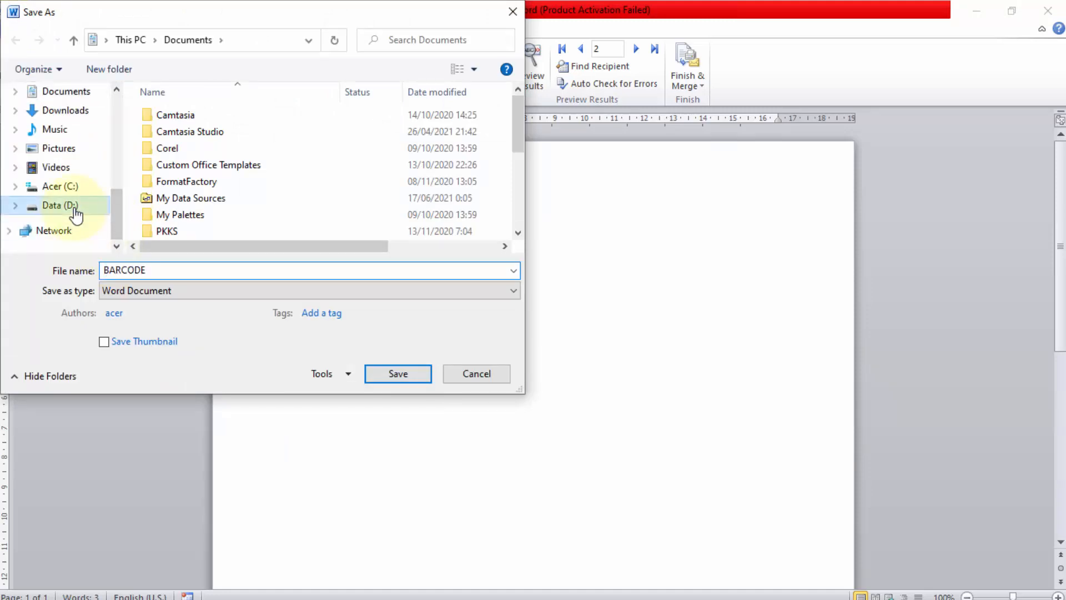
{"action": "double_click", "coordinate": [194, 272]}
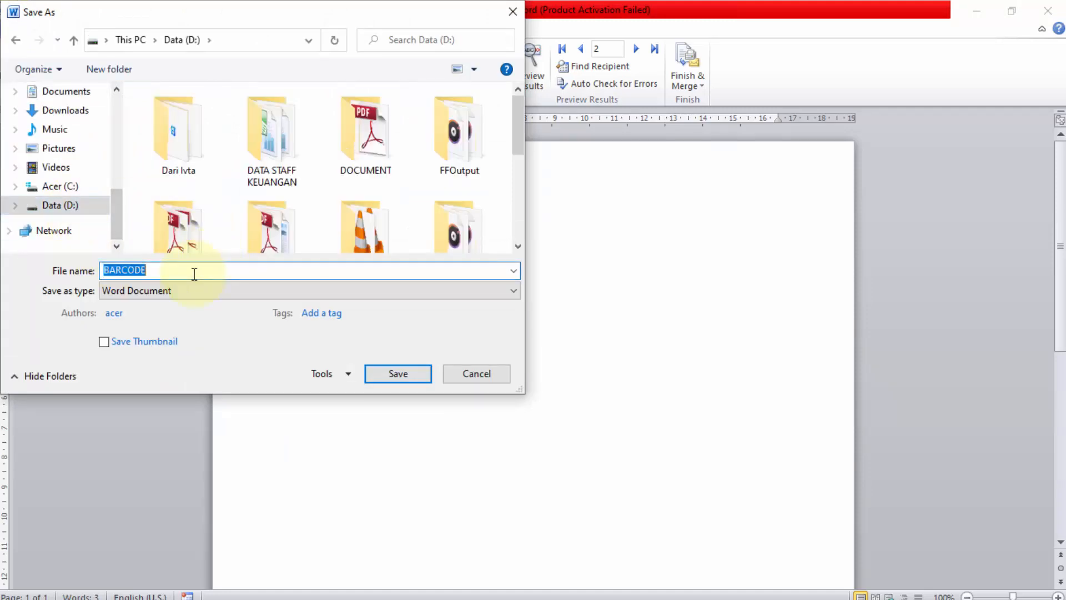
{"action": "left_click", "coordinate": [388, 373]}
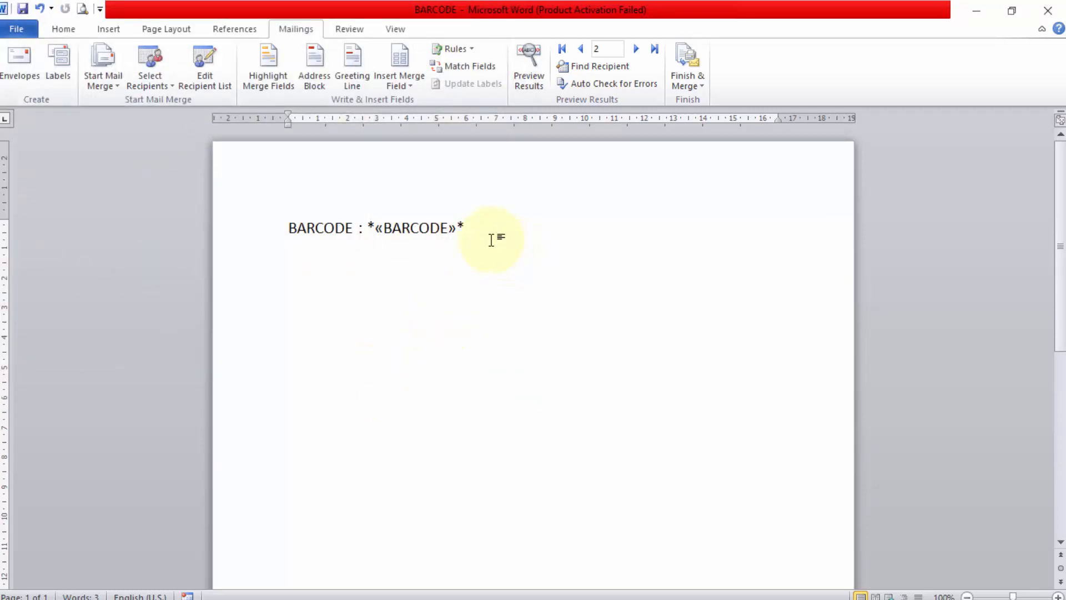
Step: Place the cursor after the closing asterisk, preview the merge results, and turn the preview back off
{"action": "left_click", "coordinate": [469, 226]}
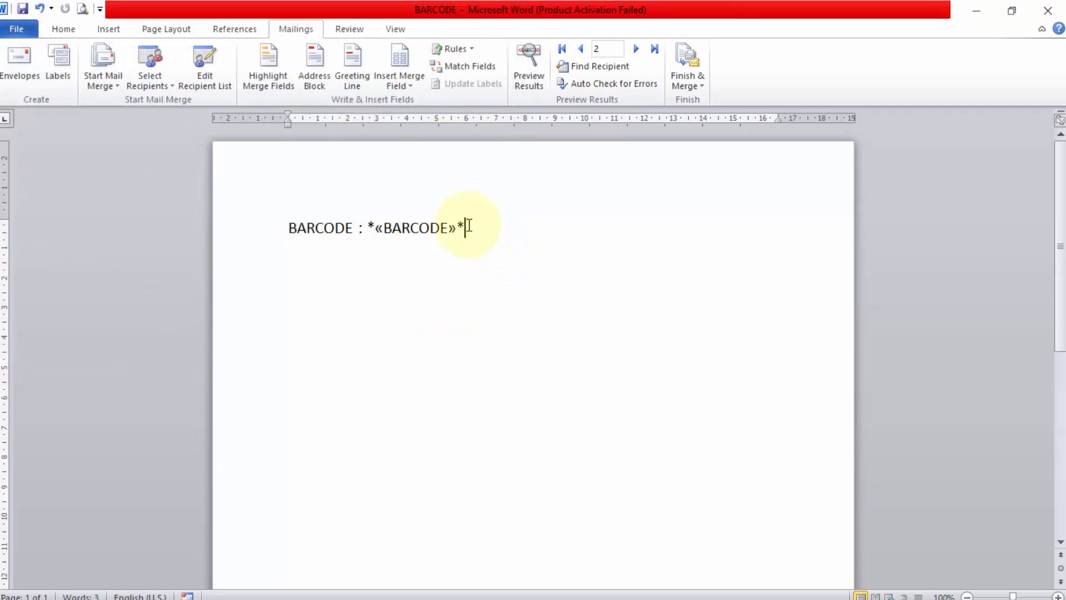
{"action": "left_click", "coordinate": [532, 69]}
{"action": "left_click", "coordinate": [532, 69]}
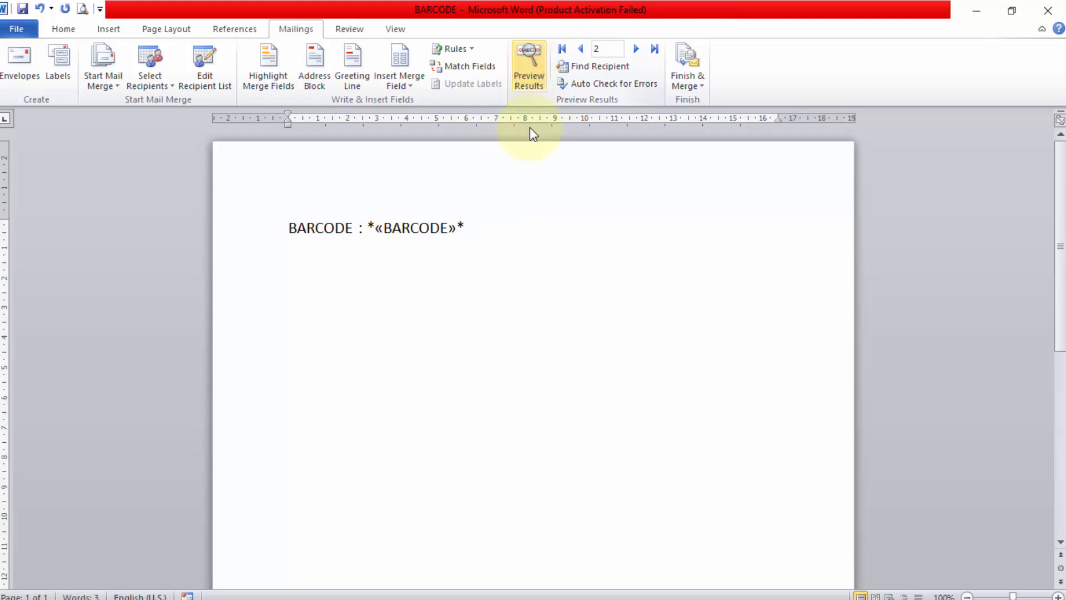
Step: Minimize Word and Excel, switch to Chrome, and open barcodelink.net/barcode-font.php
{"action": "left_click", "coordinate": [977, 11]}
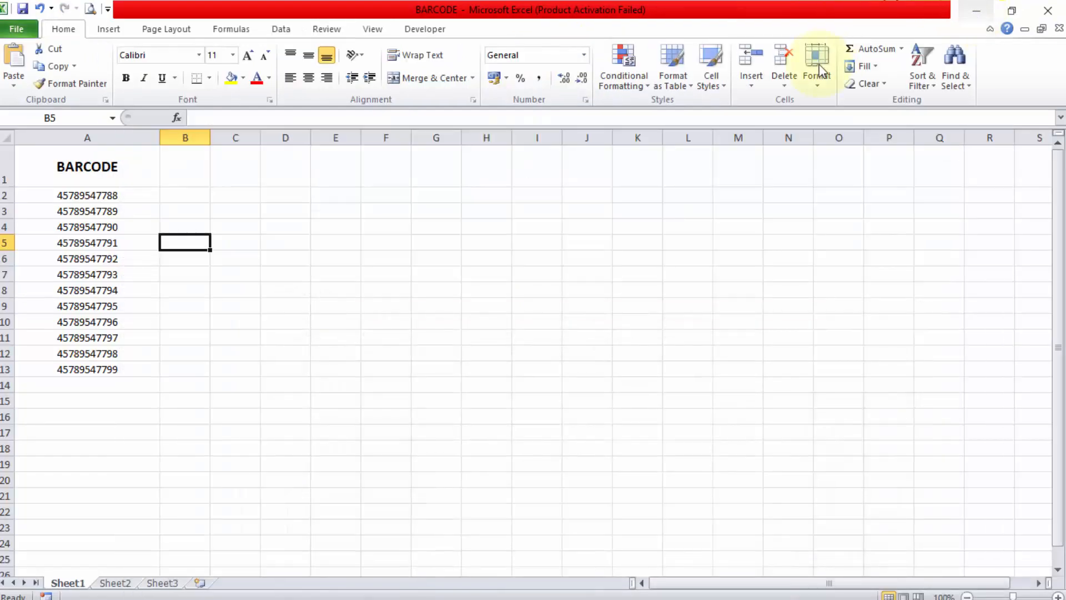
{"action": "left_click", "coordinate": [979, 7]}
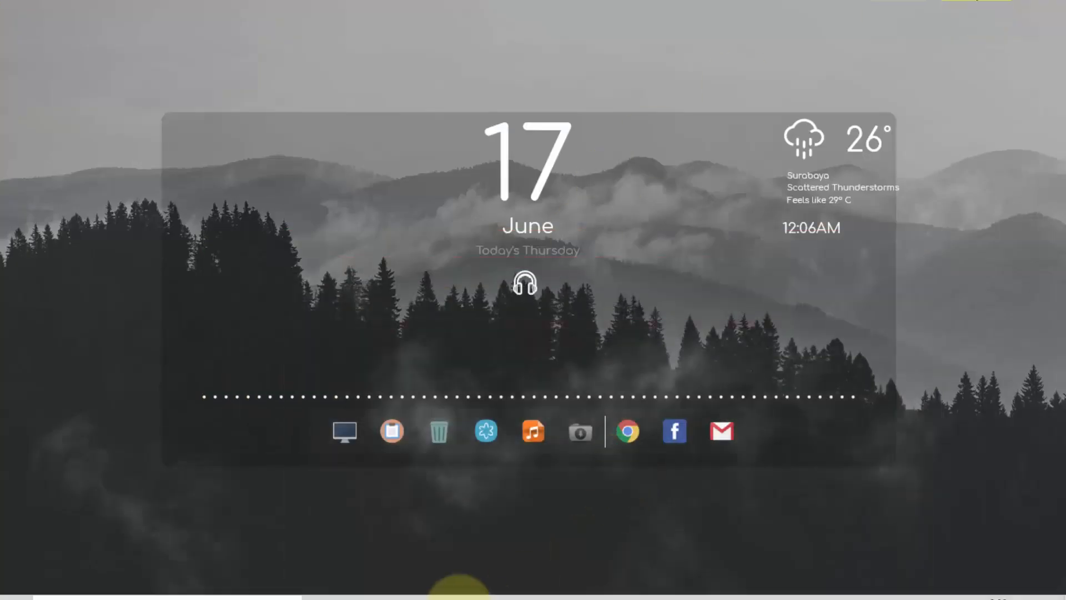
{"action": "left_click", "coordinate": [514, 590]}
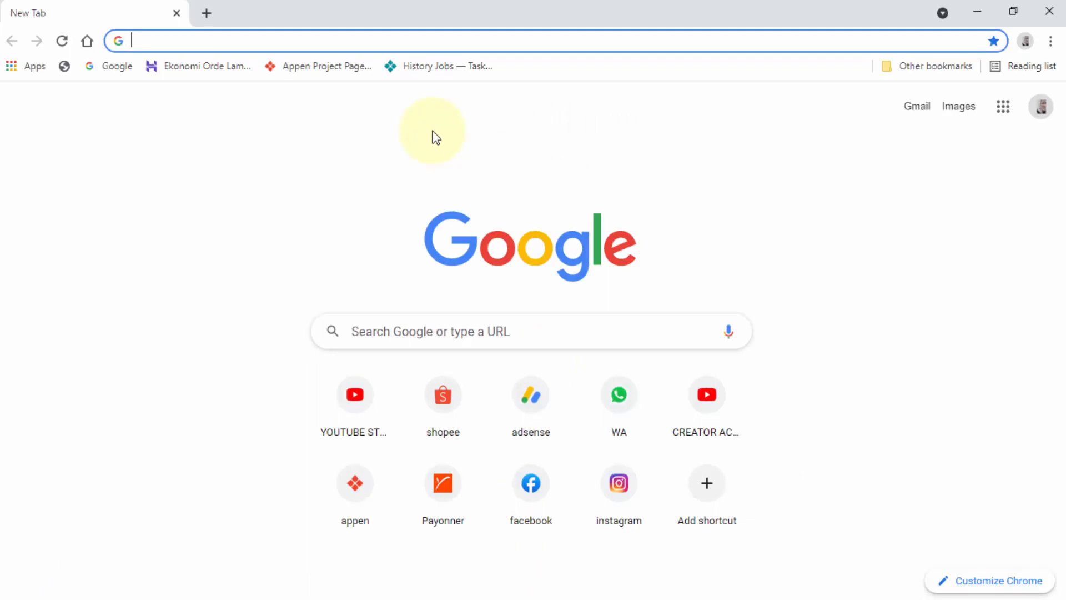
{"action": "type", "text": "B"}
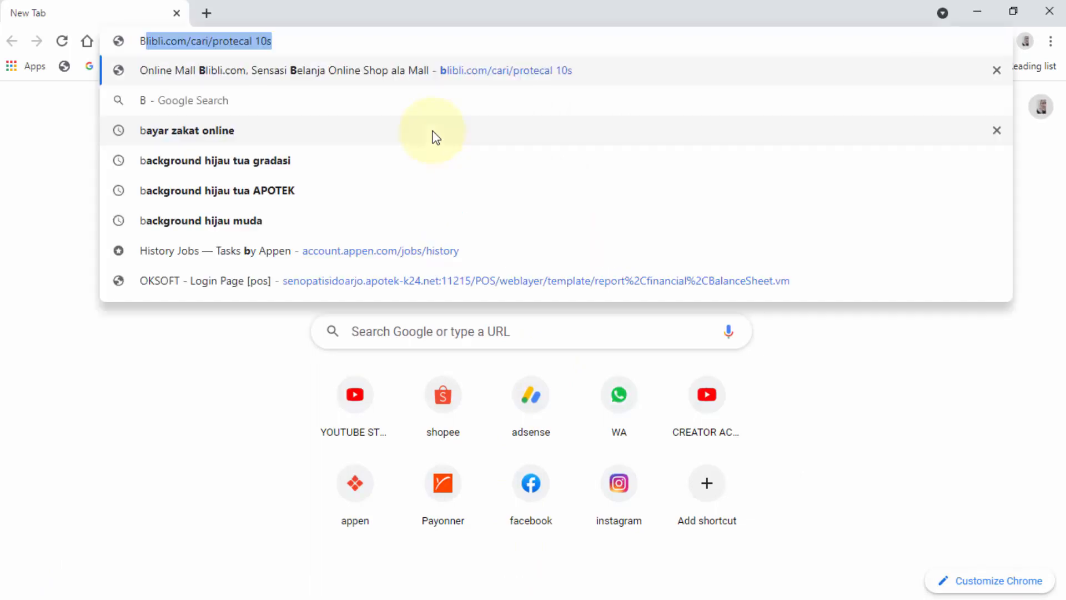
{"action": "type", "text": "ARCODE"}
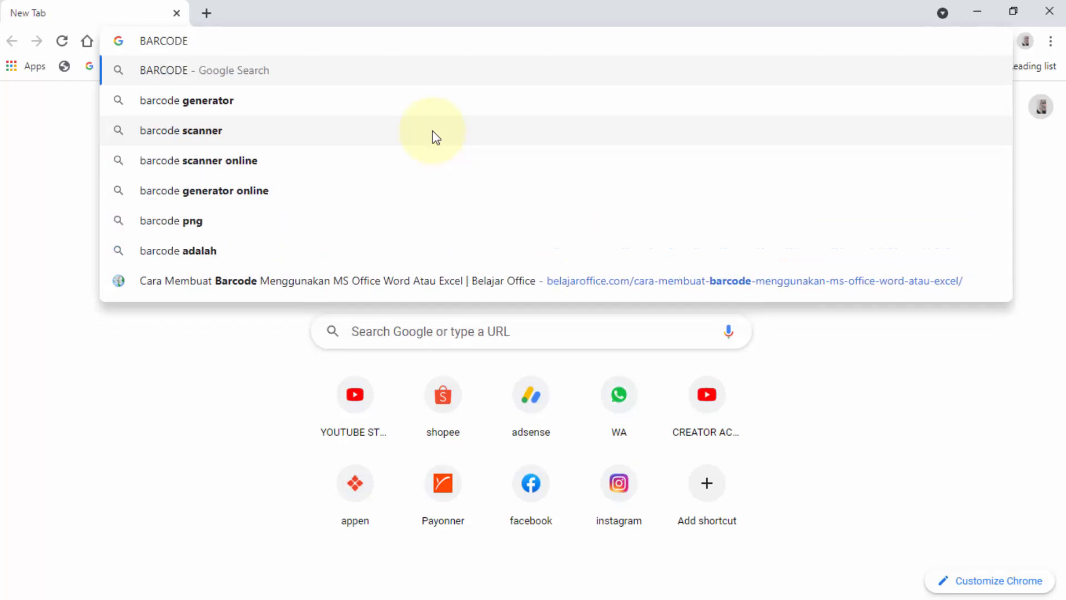
{"action": "type", "text": "LINK"}
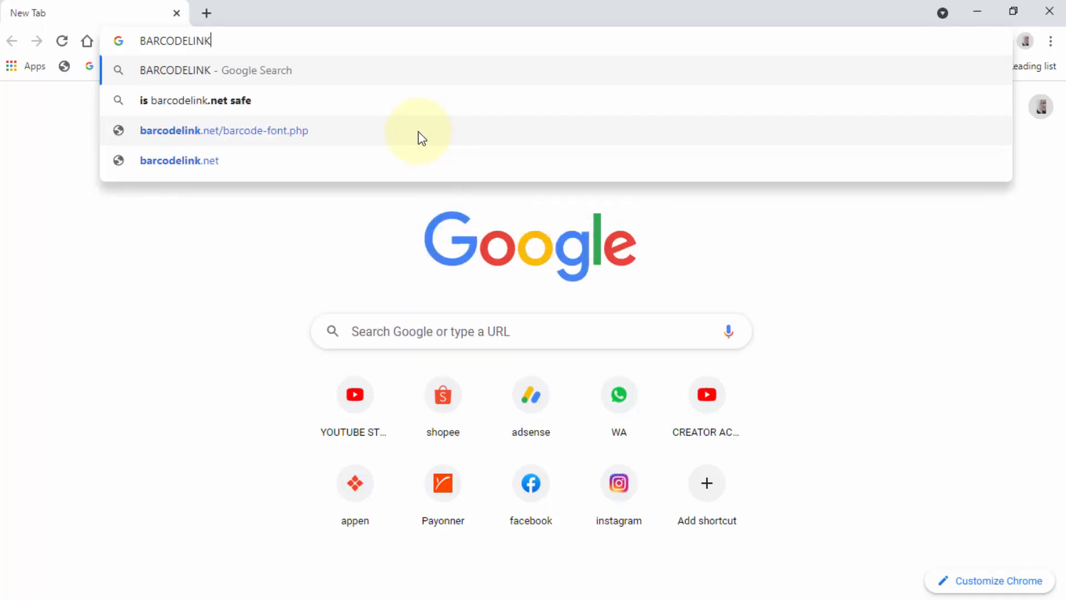
{"action": "left_click", "coordinate": [343, 133]}
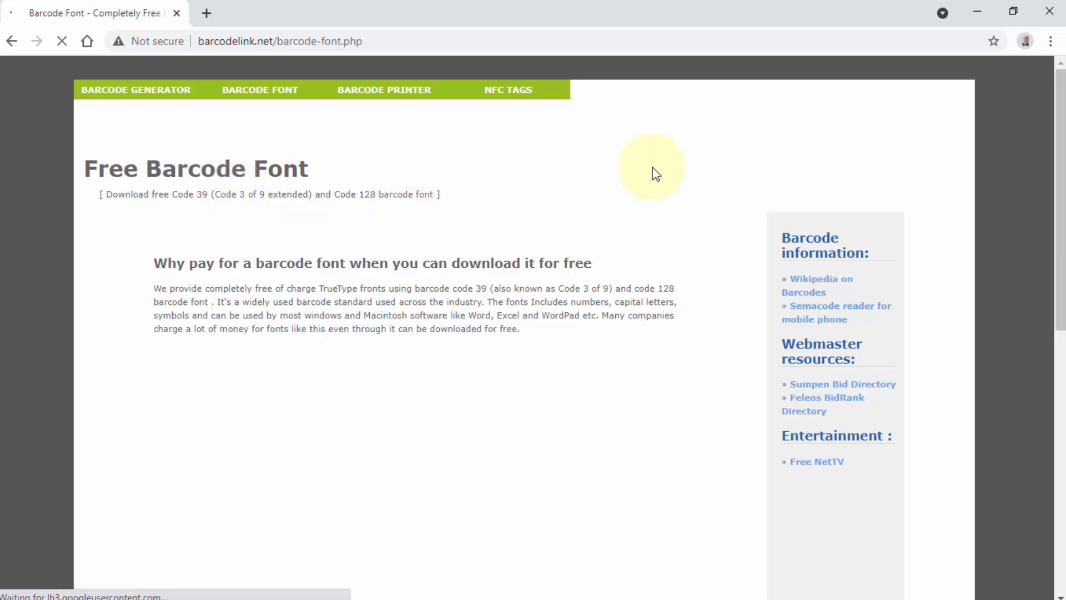
Step: Download the 3 of 9 Barcode Font and show free3of9.zip in its download folder
{"action": "scroll", "coordinate": [1057, 288], "scroll_direction": "down", "scroll_amount": 1}
{"action": "scroll", "coordinate": [1058, 287], "scroll_direction": "down", "scroll_amount": 4}
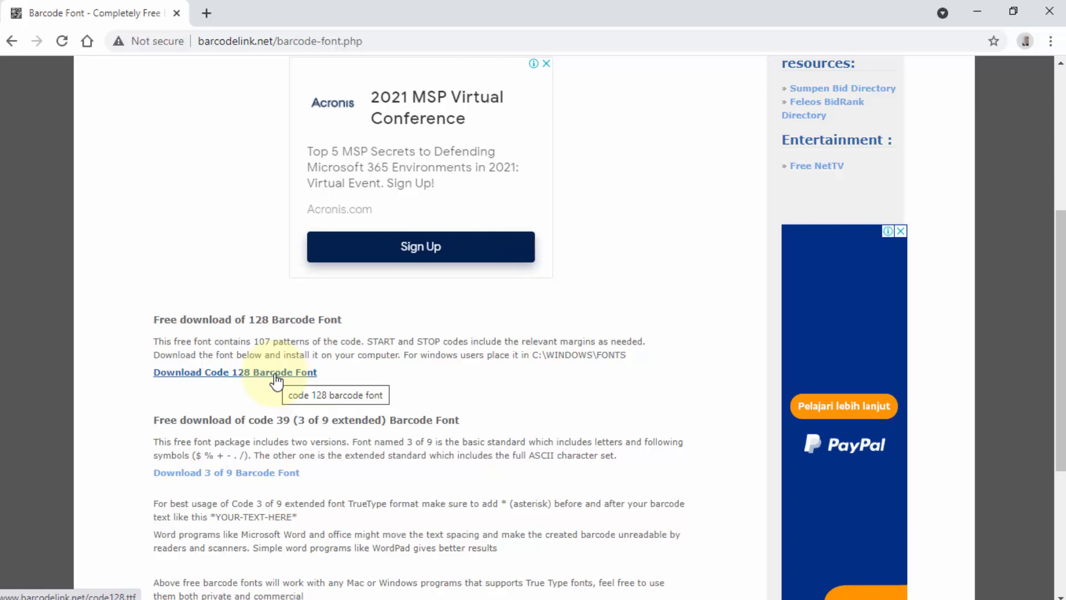
{"action": "left_click", "coordinate": [226, 475]}
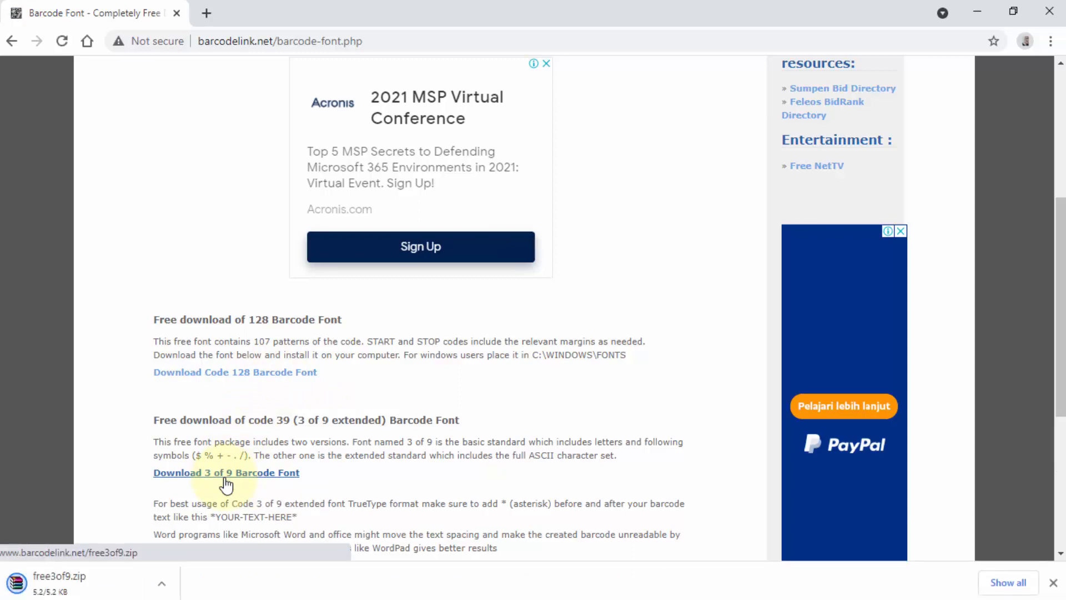
{"action": "left_click", "coordinate": [160, 586]}
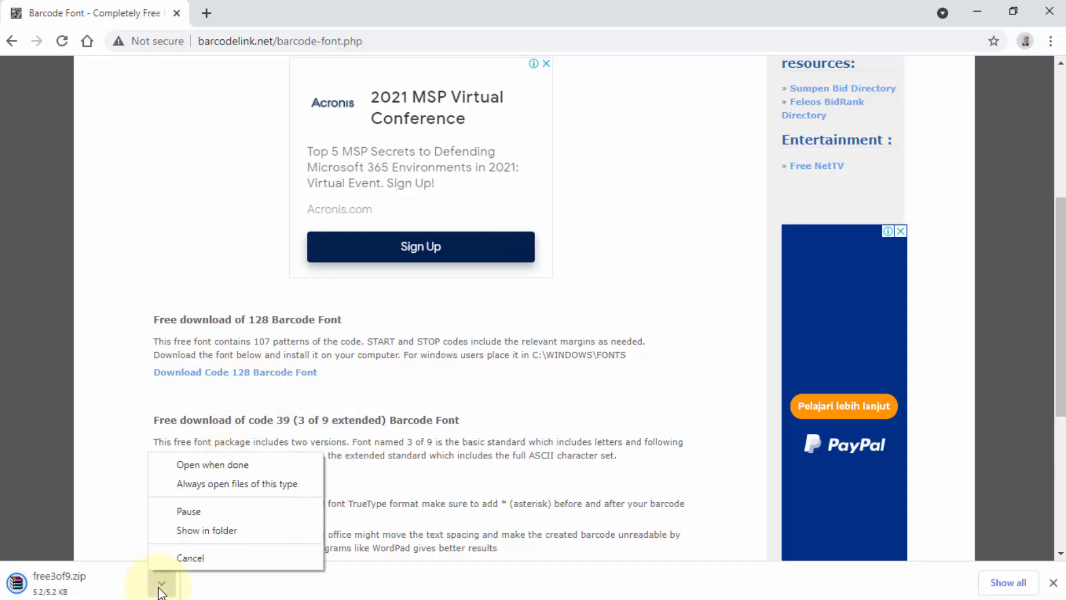
{"action": "left_click", "coordinate": [205, 533]}
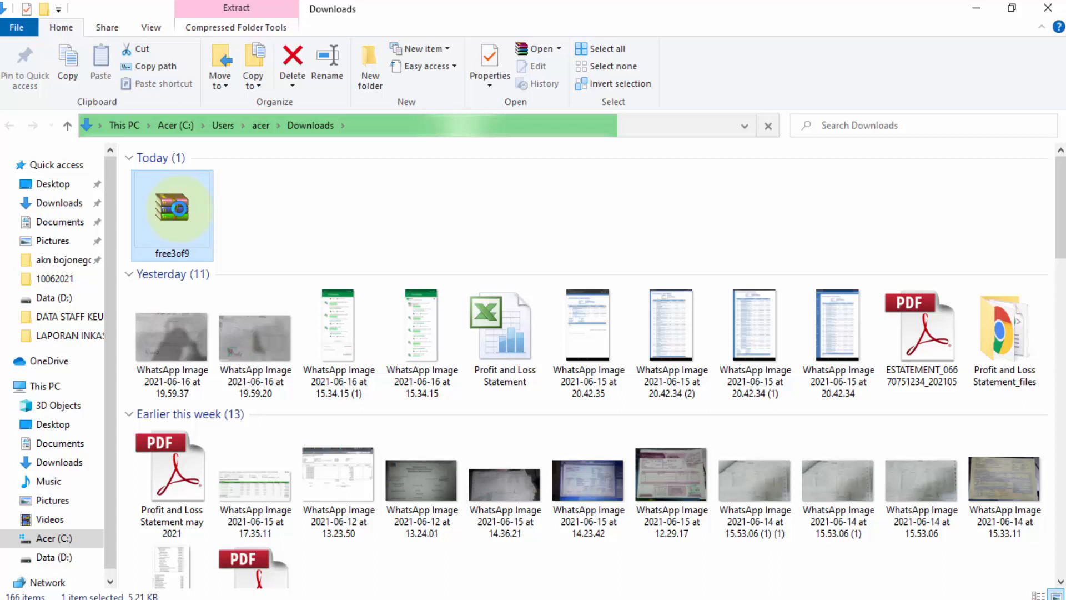
Step: Extract the free3of9 archive into its own free3of9 folder and open that folder
{"action": "right_click", "coordinate": [179, 208]}
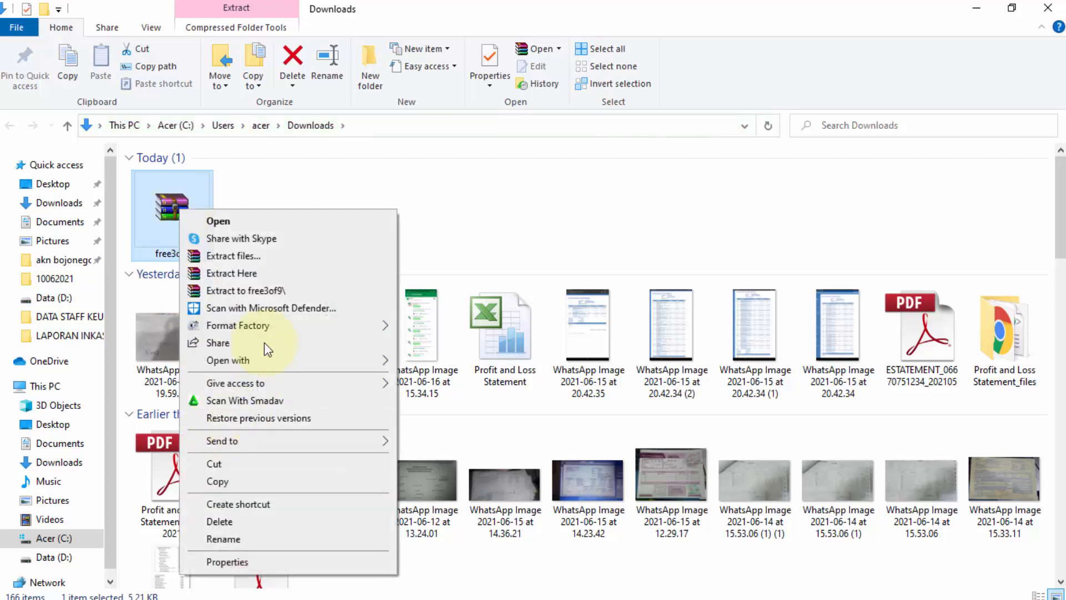
{"action": "left_click", "coordinate": [259, 293]}
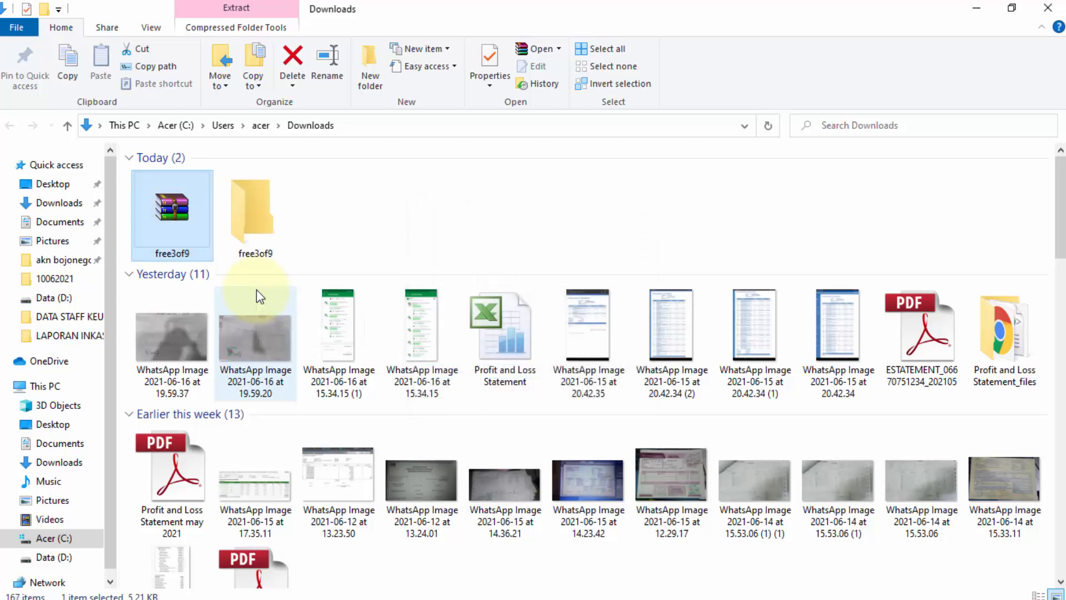
{"action": "double_click", "coordinate": [243, 225]}
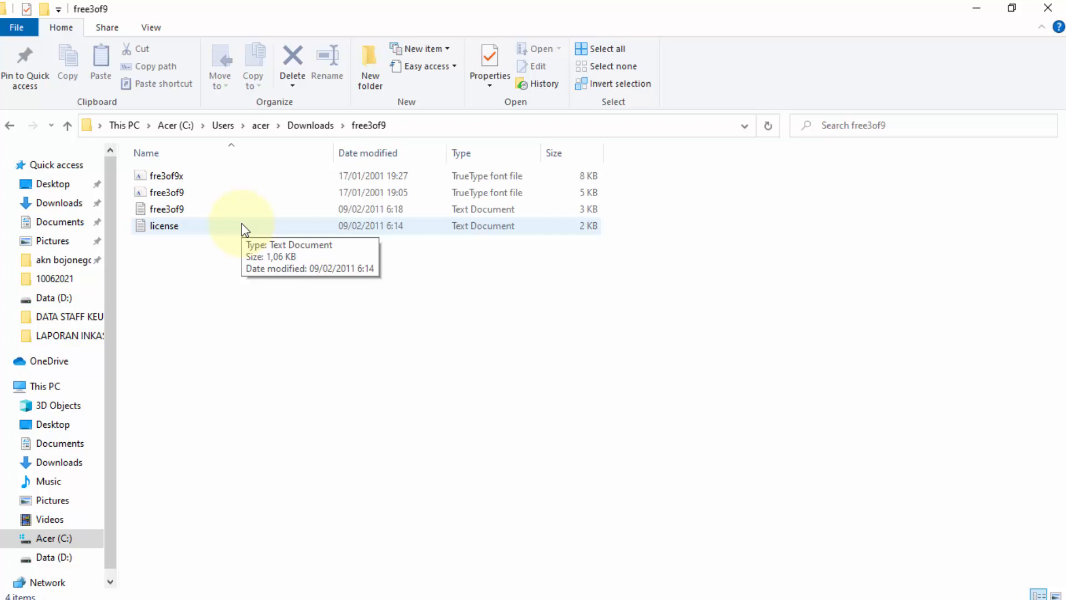
Step: Copy the TrueType font files fre3of9x and free3of9, and open the Windows folder on Acer (C:)
{"action": "left_click_drag", "start_coordinate": [123, 173], "coordinate": [159, 192]}
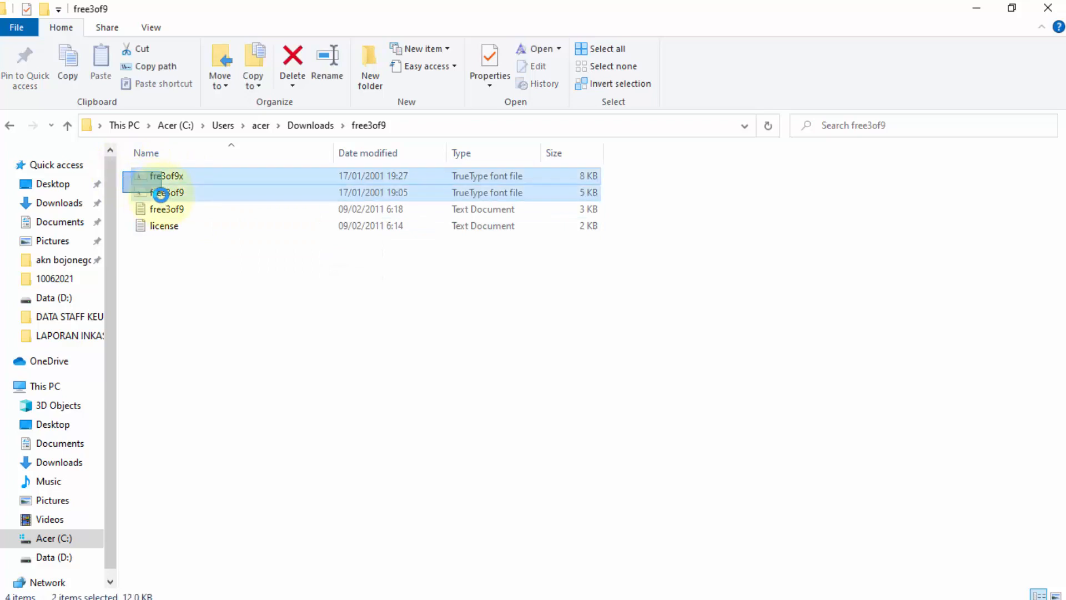
{"action": "left_click", "coordinate": [56, 538]}
{"action": "left_click", "coordinate": [686, 198]}
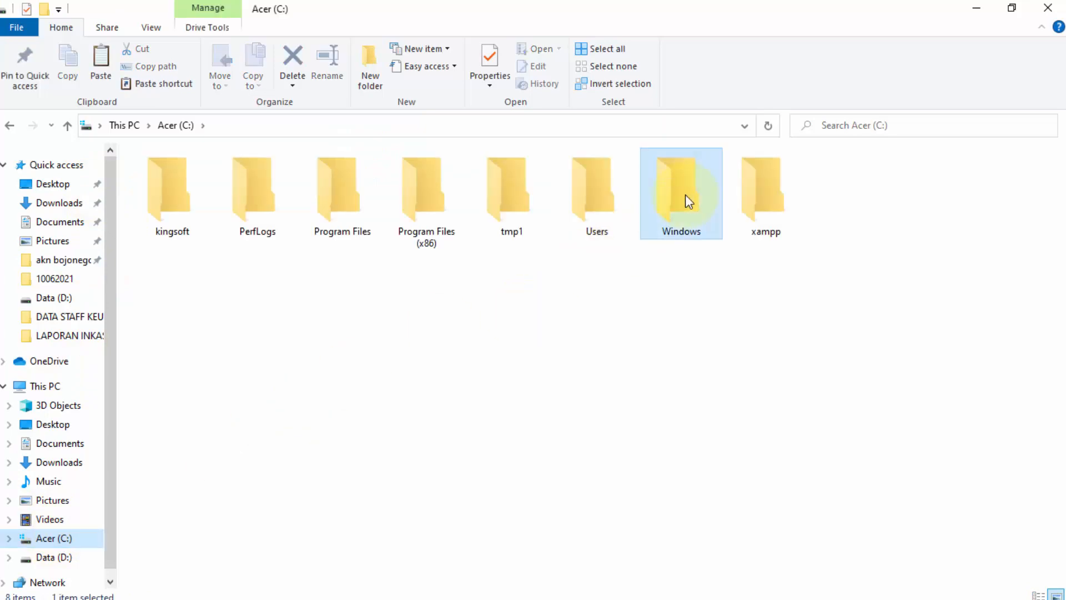
{"action": "double_click", "coordinate": [685, 196]}
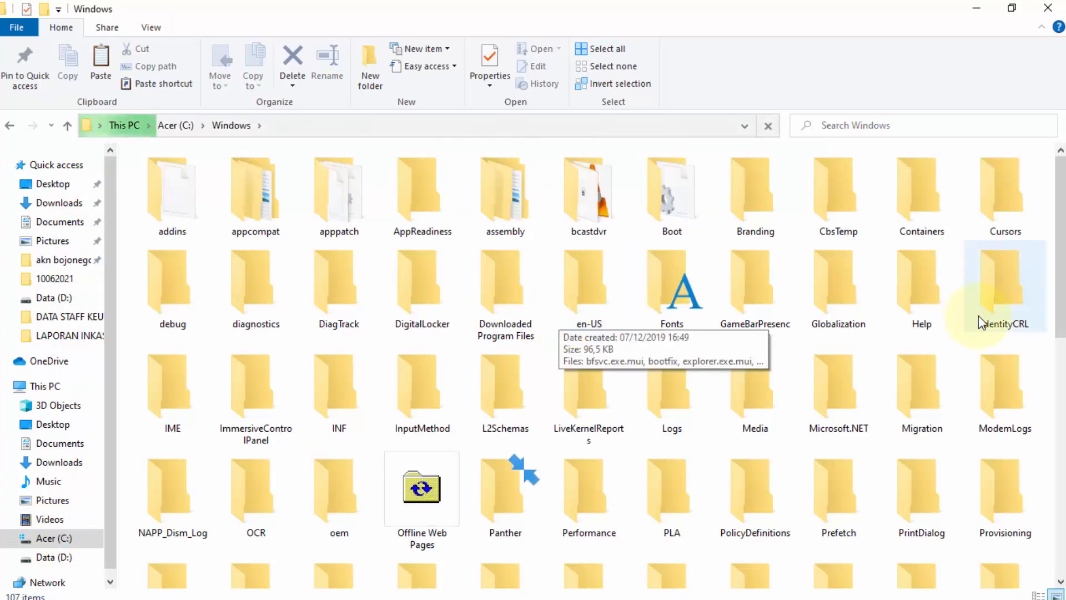
Step: Locate the Fonts folder inside the Windows folder and open it
{"action": "left_click_drag", "start_coordinate": [1059, 254], "coordinate": [1059, 411]}
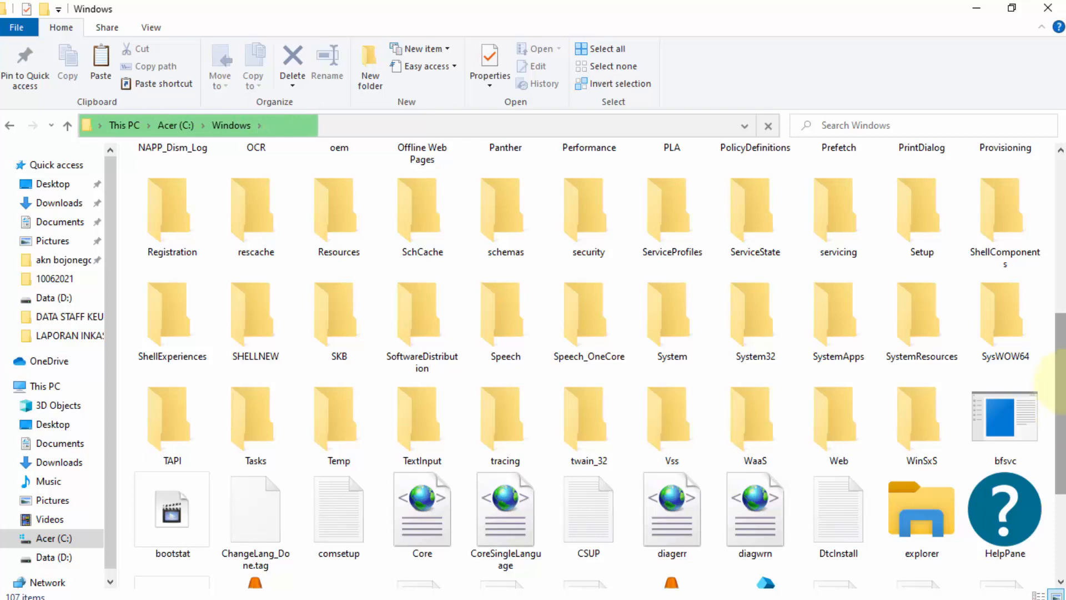
{"action": "left_click_drag", "start_coordinate": [1064, 385], "coordinate": [1063, 294]}
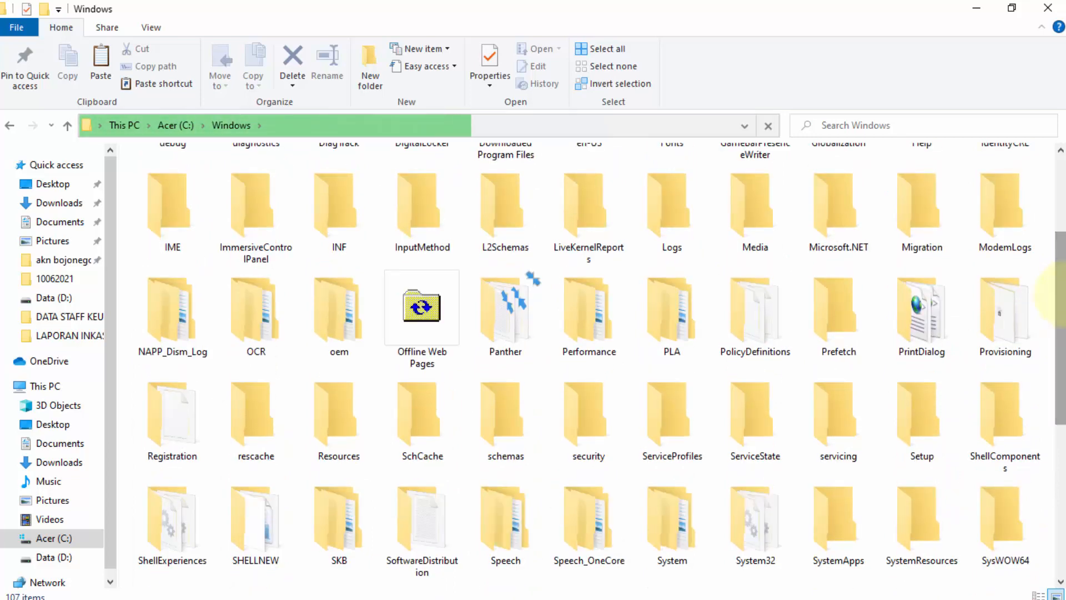
{"action": "left_click_drag", "start_coordinate": [1063, 294], "coordinate": [1060, 389]}
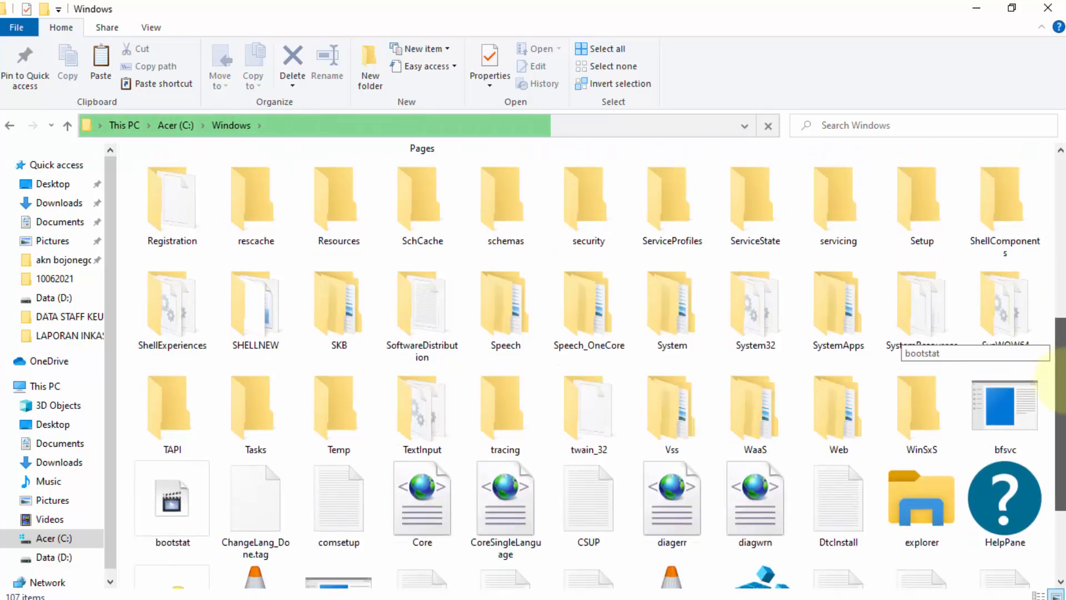
{"action": "left_click_drag", "start_coordinate": [1058, 383], "coordinate": [1058, 183]}
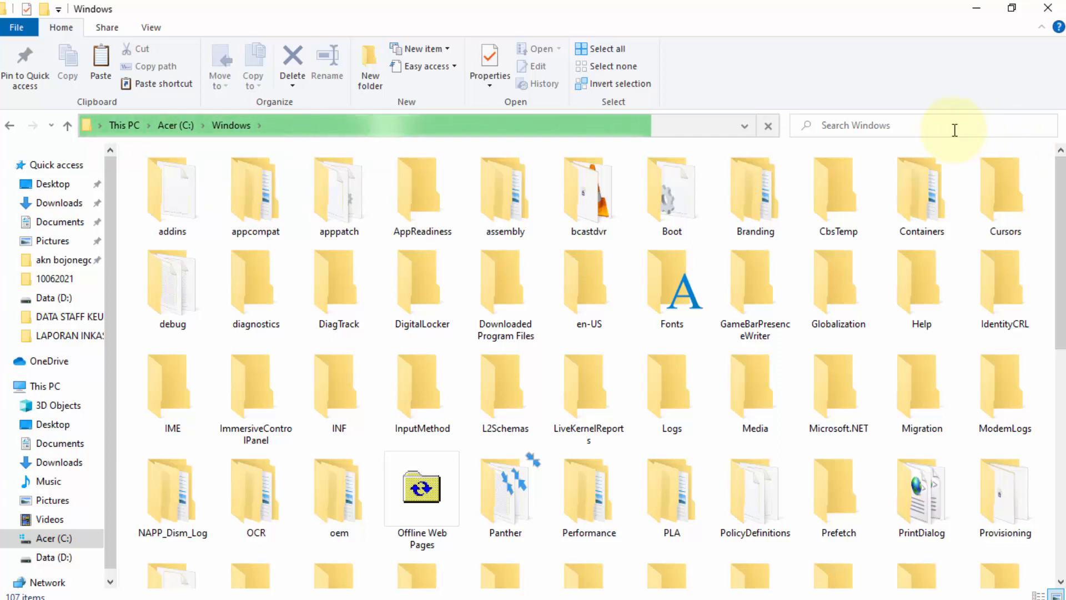
{"action": "left_click", "coordinate": [955, 130]}
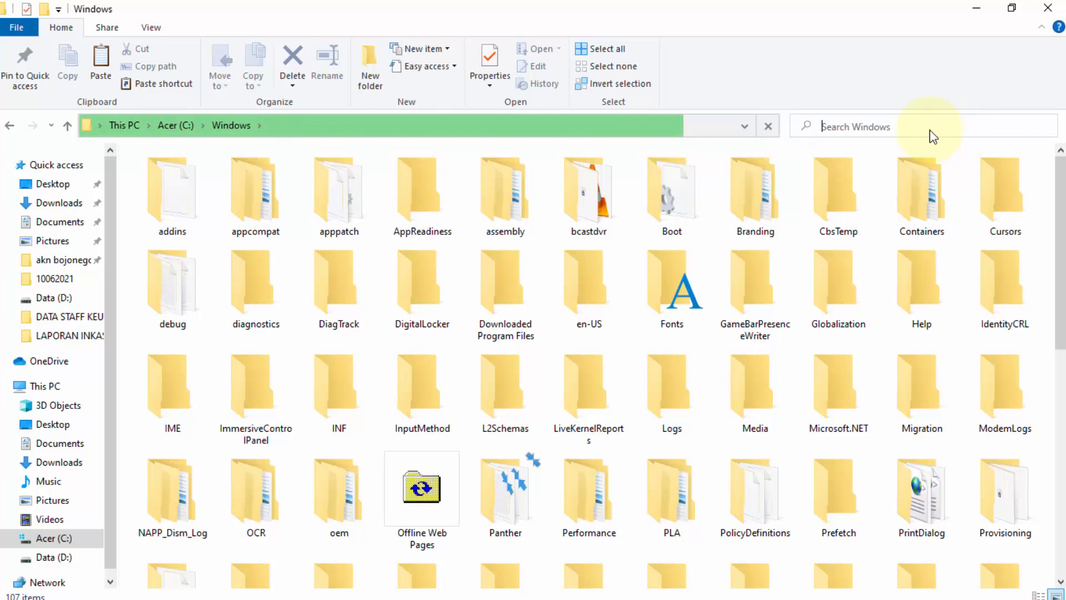
{"action": "left_click", "coordinate": [670, 279]}
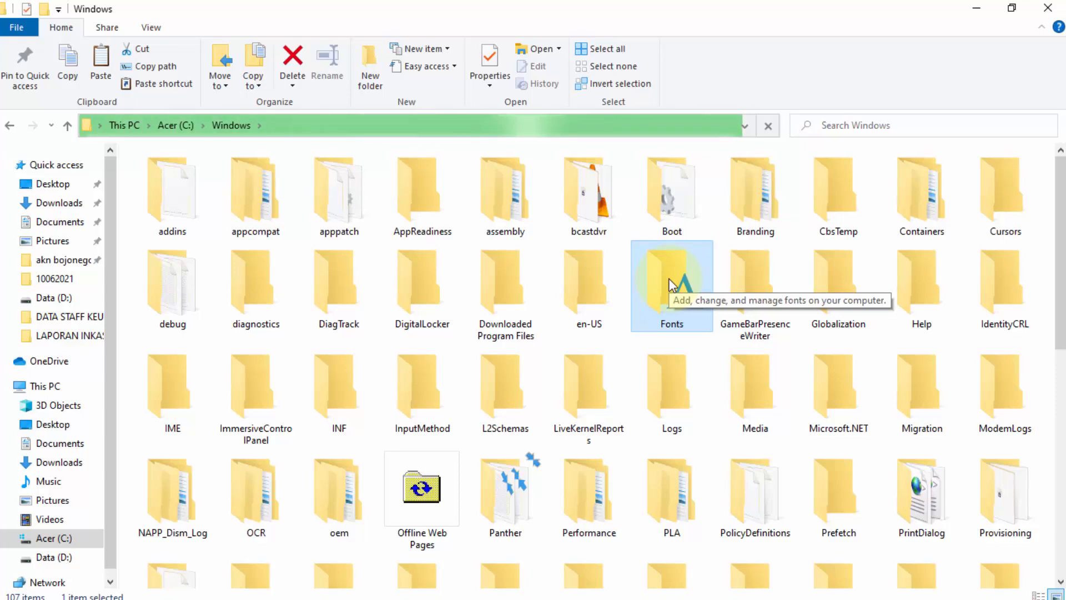
Step: Paste the copied barcode fonts into the Fonts folder and look through the installed fonts
{"action": "scroll", "coordinate": [896, 439], "scroll_direction": "down", "scroll_amount": 15}
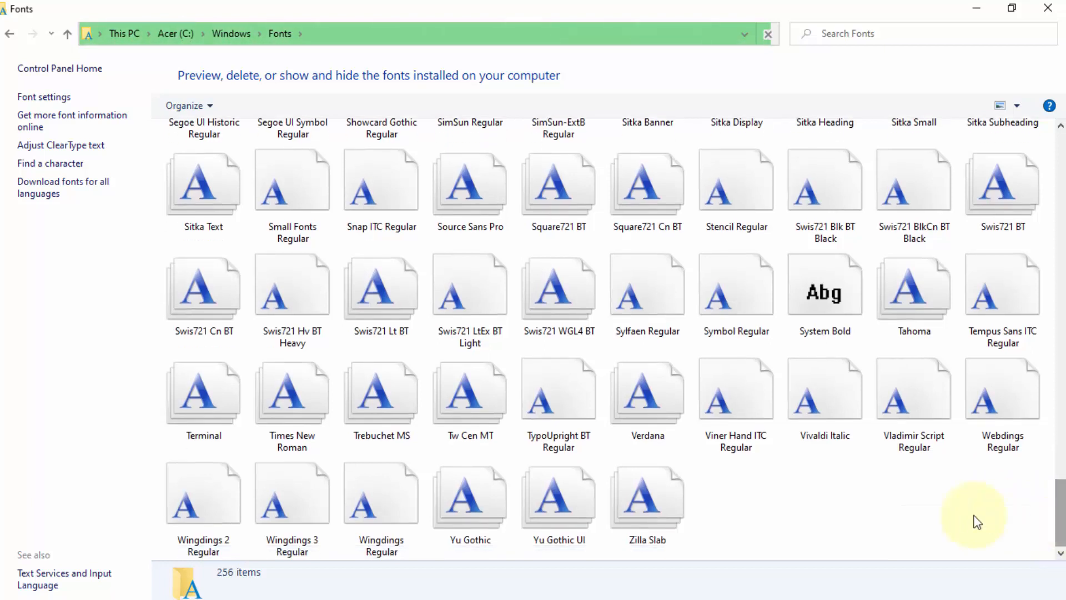
{"action": "right_click", "coordinate": [949, 517]}
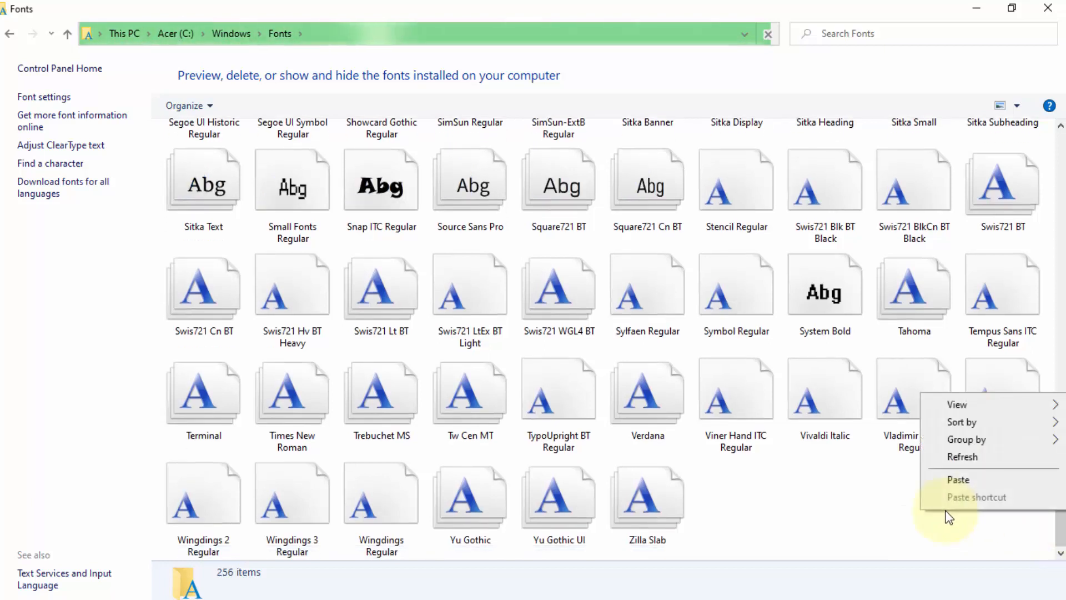
{"action": "left_click", "coordinate": [953, 482]}
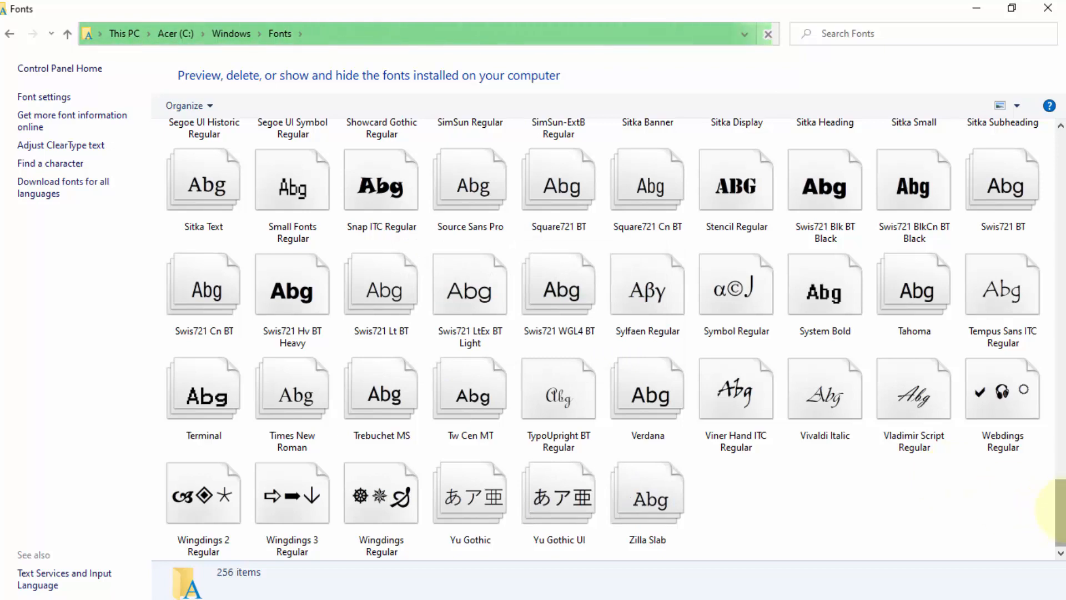
{"action": "left_click_drag", "start_coordinate": [1061, 510], "coordinate": [1062, 166]}
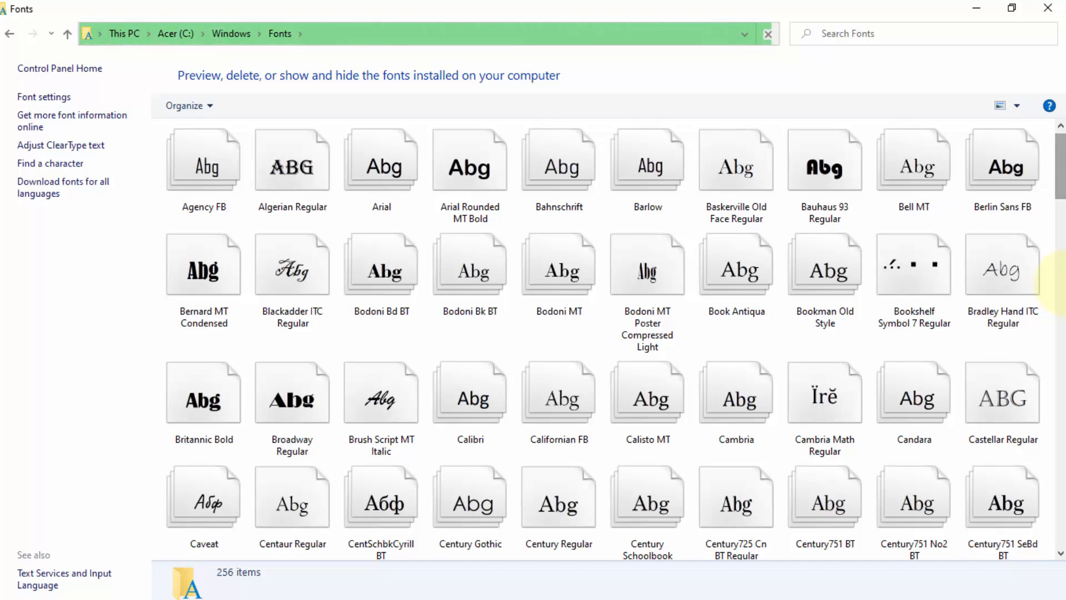
{"action": "left_click_drag", "start_coordinate": [1062, 166], "coordinate": [1061, 188]}
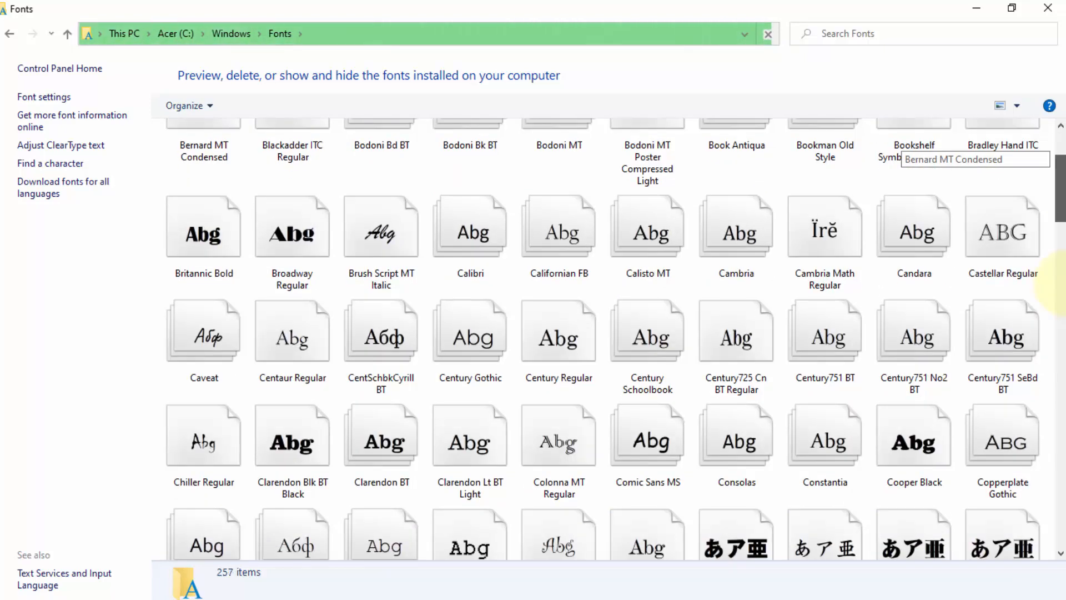
Step: Find the Free 3 of 9 font family in the Fonts folder and open it
{"action": "scroll", "coordinate": [1062, 284], "scroll_direction": "down", "scroll_amount": 2}
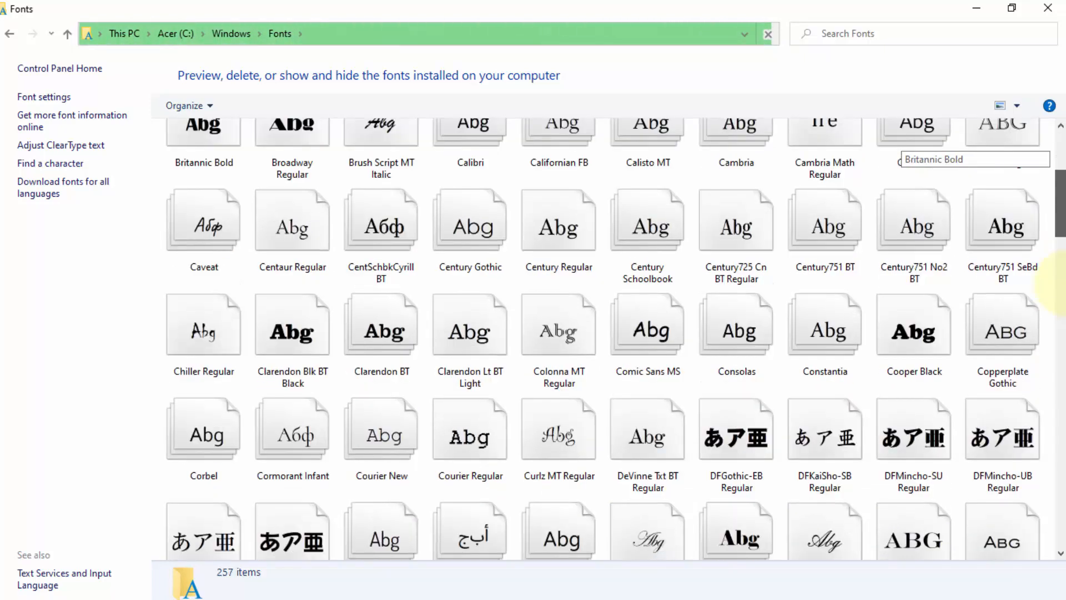
{"action": "scroll", "coordinate": [1062, 284], "scroll_direction": "down", "scroll_amount": 2}
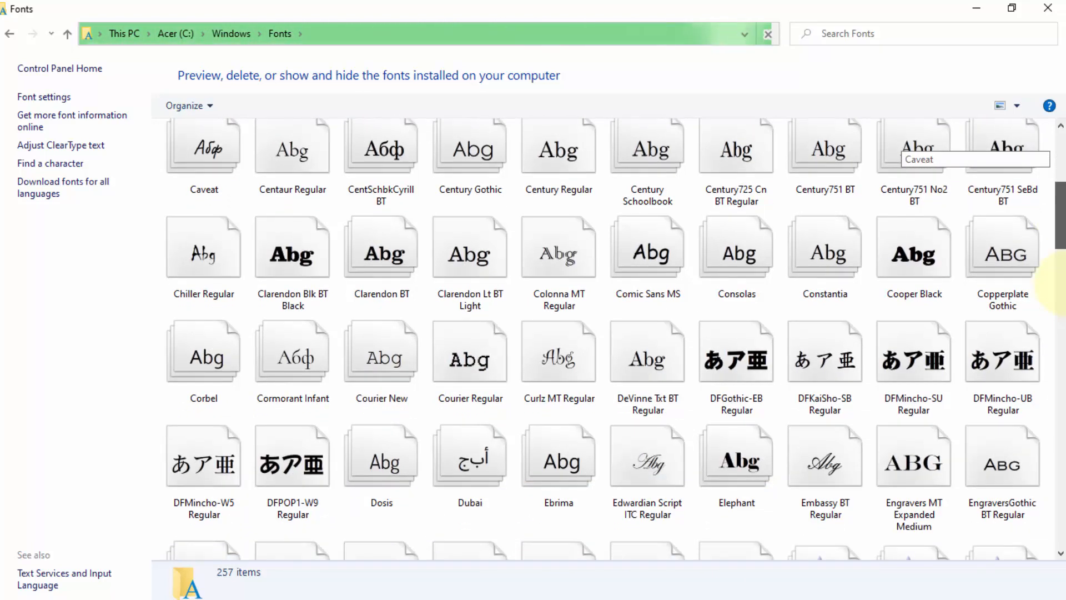
{"action": "scroll", "coordinate": [1062, 284], "scroll_direction": "down", "scroll_amount": 2}
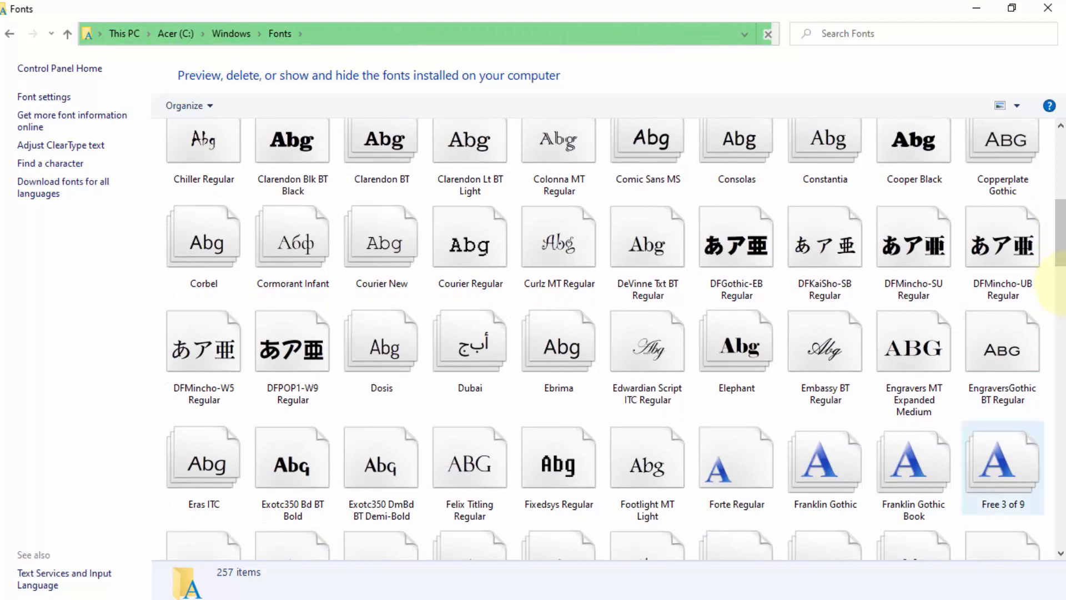
{"action": "left_click", "coordinate": [1003, 467]}
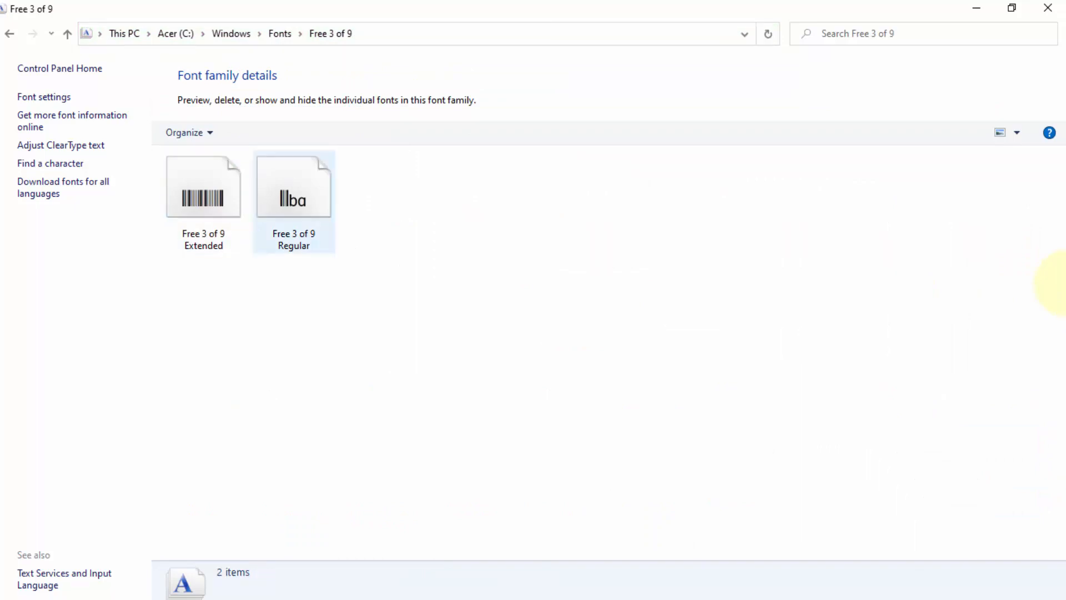
Step: Preview the Free 3 of 9 Regular and Free 3 of 9 Extended fonts, closing each preview
{"action": "left_click", "coordinate": [294, 201]}
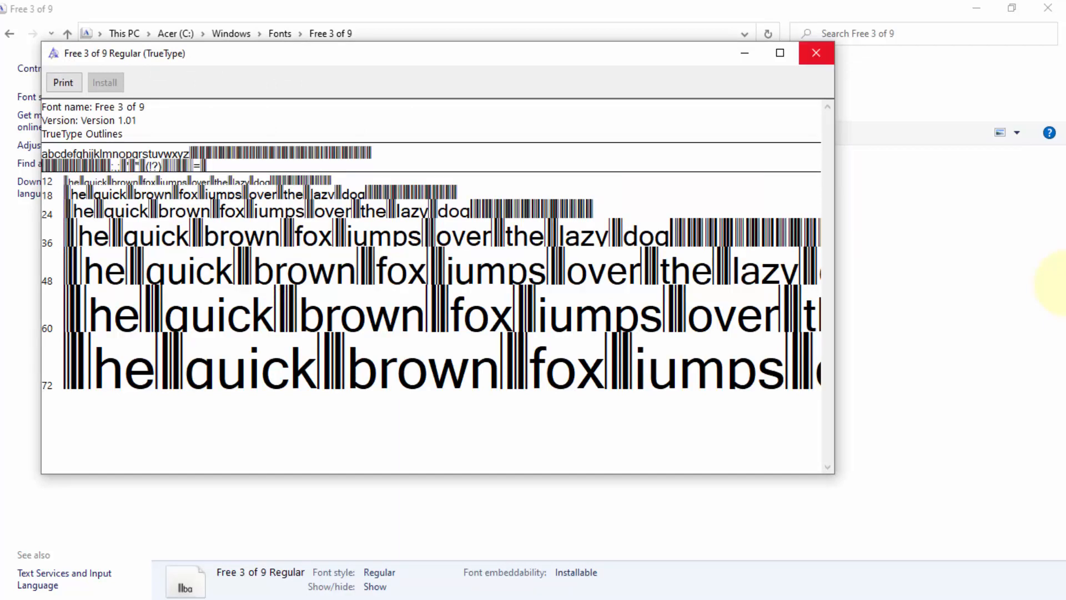
{"action": "left_click", "coordinate": [815, 53]}
{"action": "left_click", "coordinate": [203, 201]}
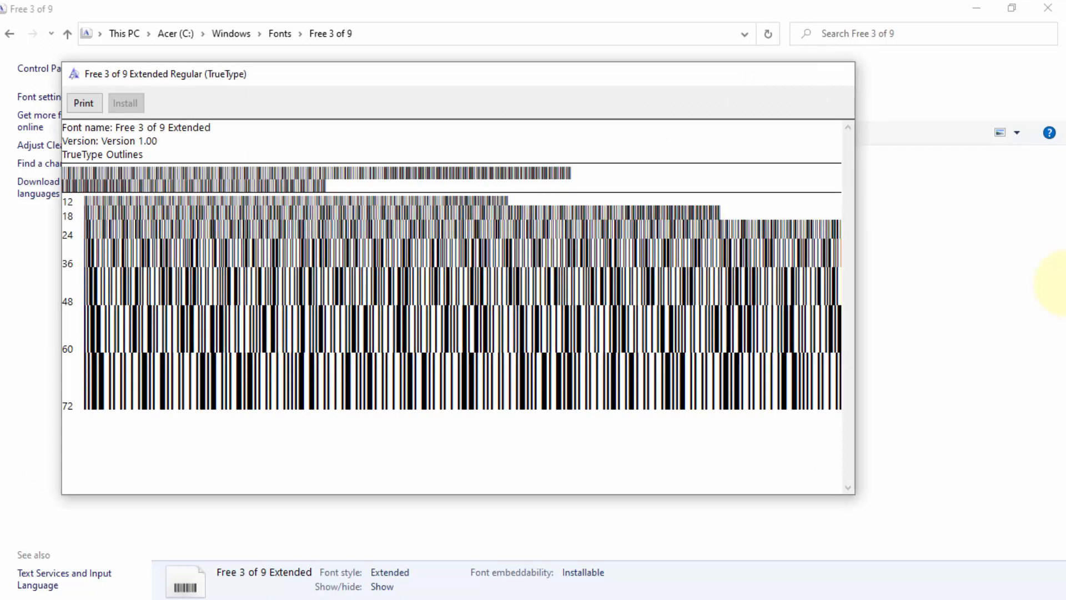
{"action": "left_click", "coordinate": [837, 73]}
Step: Minimize the Fonts window and switch to the BARCODE document in Word
{"action": "left_click", "coordinate": [977, 9]}
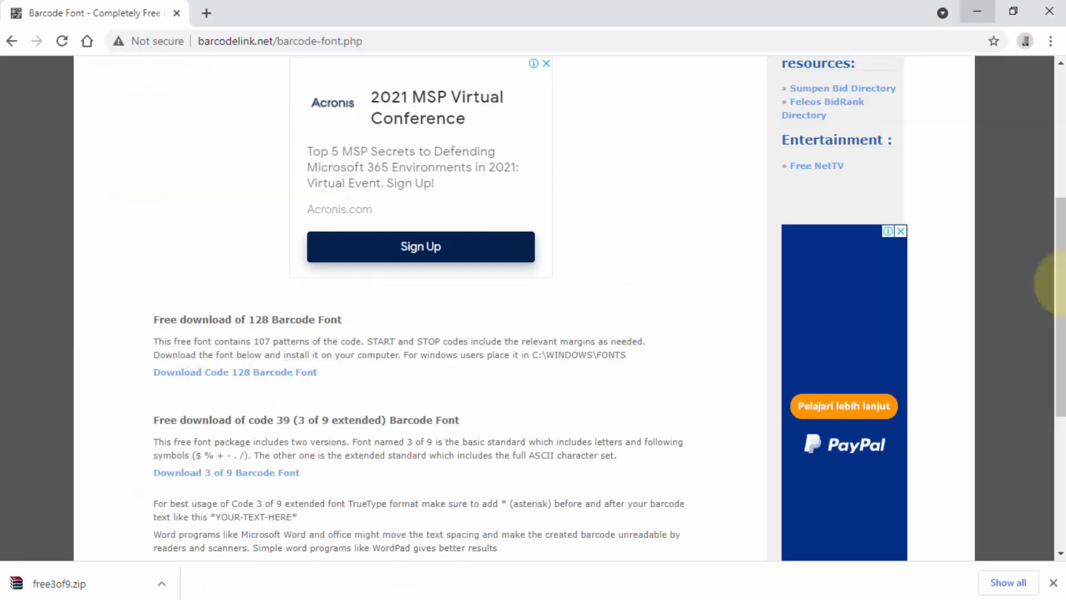
{"action": "key", "text": "super"}
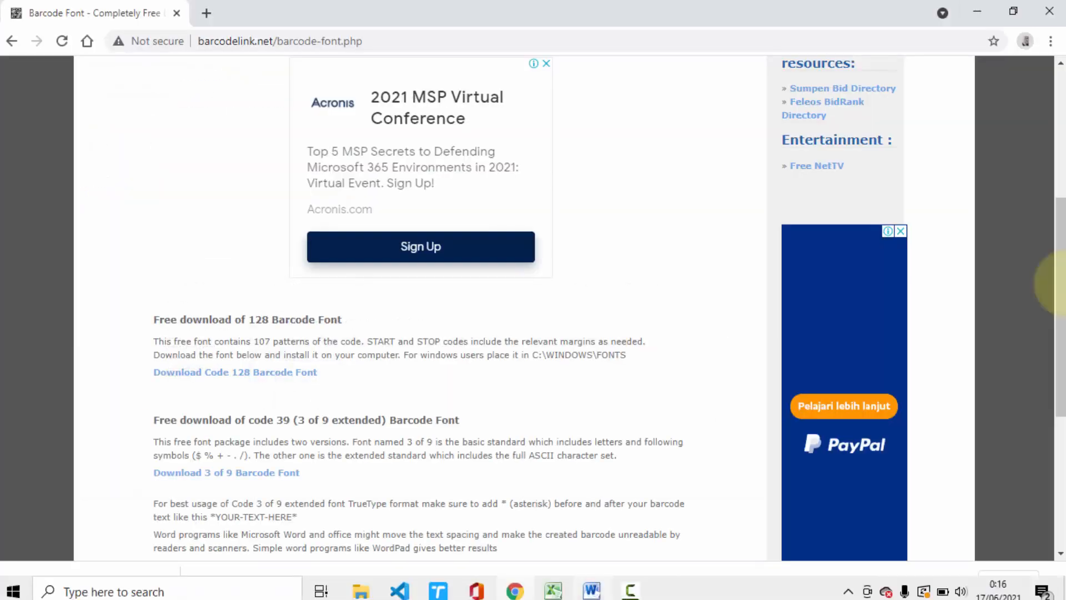
{"action": "key", "text": "alt+Tab"}
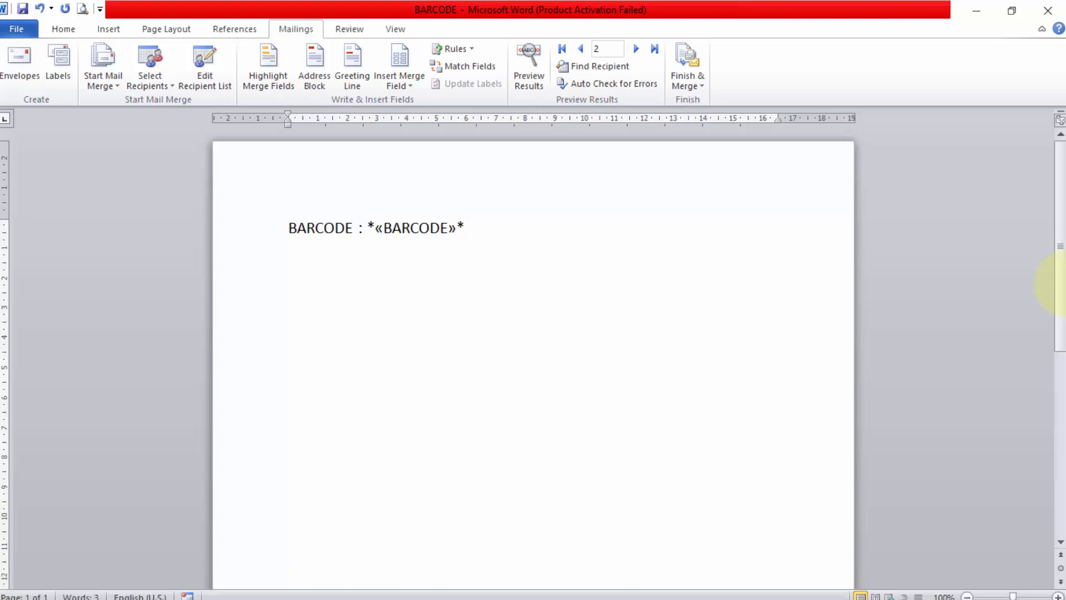
Step: Set the font of the BARCODE merge field and its surrounding asterisks to Free 3 of 9
{"action": "key", "text": "shift+Left"}
{"action": "key", "text": "shift+Left"}
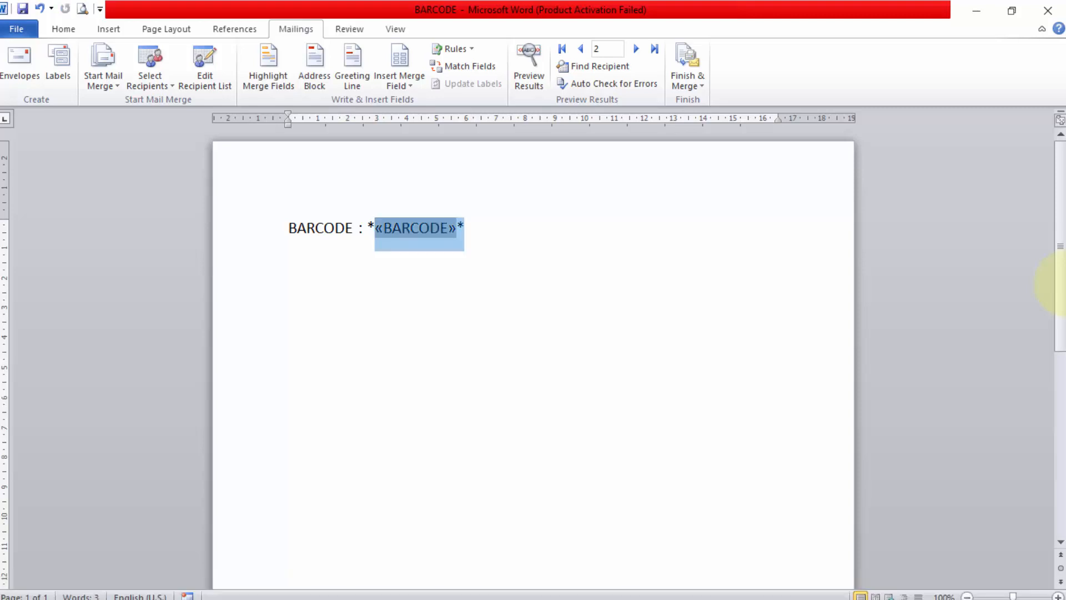
{"action": "left_click", "coordinate": [63, 28]}
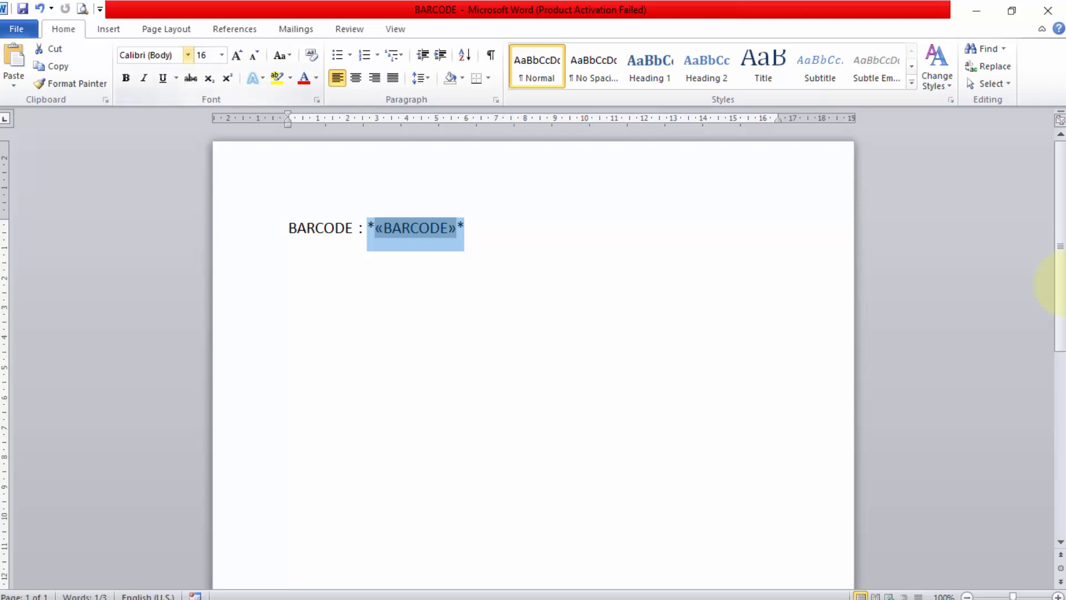
{"action": "left_click", "coordinate": [187, 54]}
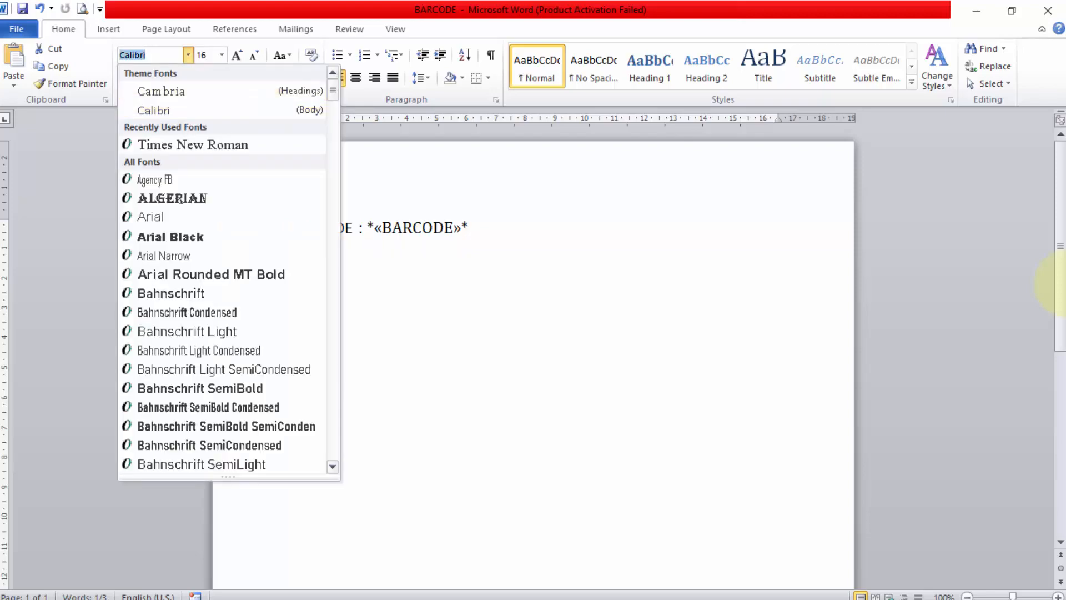
{"action": "scroll", "coordinate": [223, 273], "scroll_direction": "down", "scroll_amount": 10}
{"action": "scroll", "coordinate": [227, 266], "scroll_direction": "down", "scroll_amount": 6}
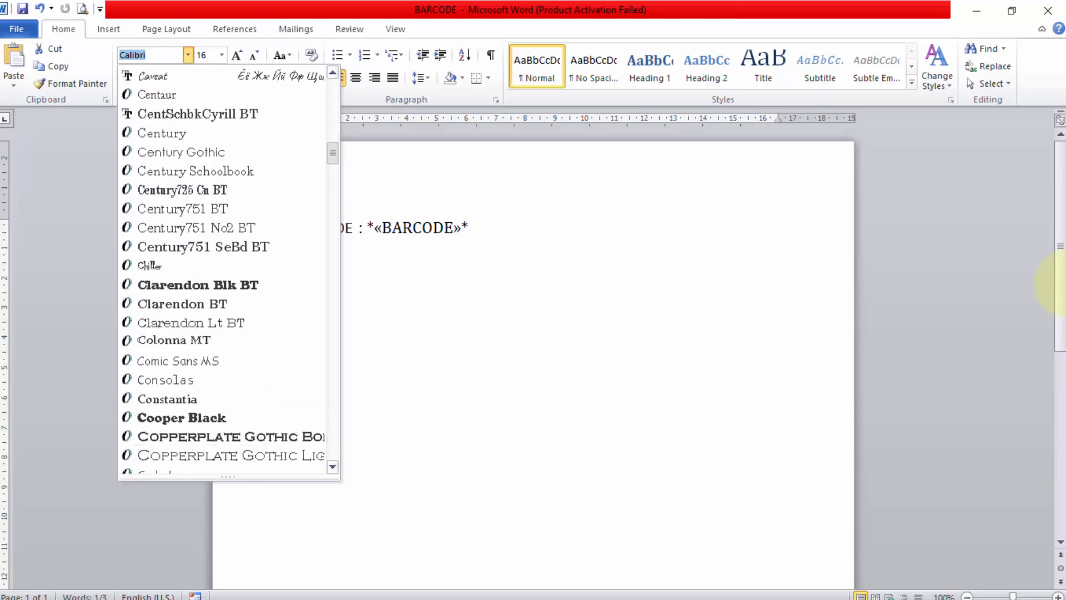
{"action": "scroll", "coordinate": [227, 267], "scroll_direction": "down", "scroll_amount": 18}
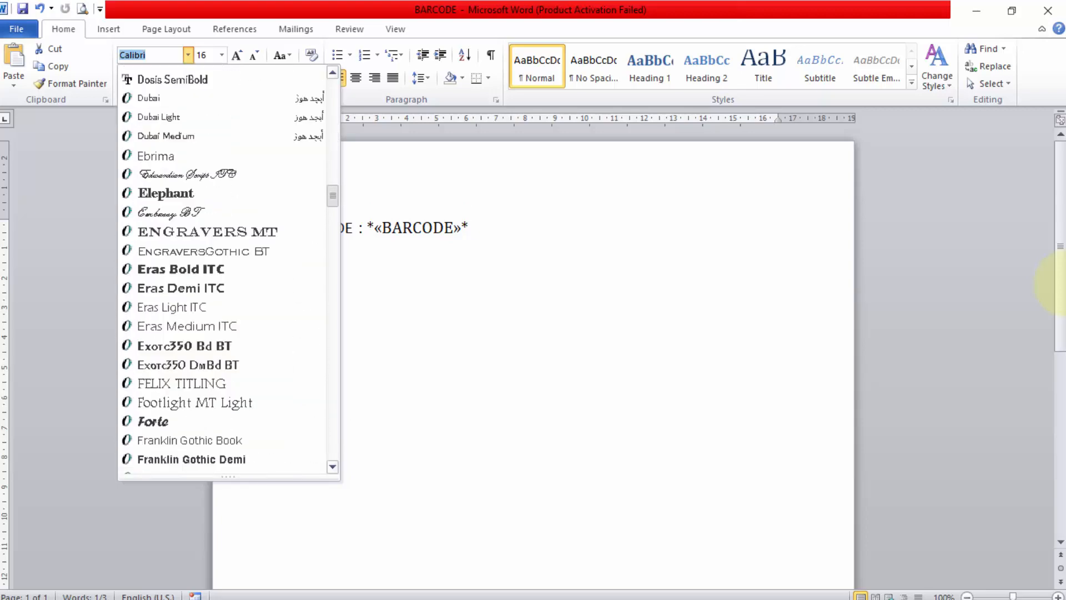
{"action": "scroll", "coordinate": [228, 267], "scroll_direction": "down", "scroll_amount": 3}
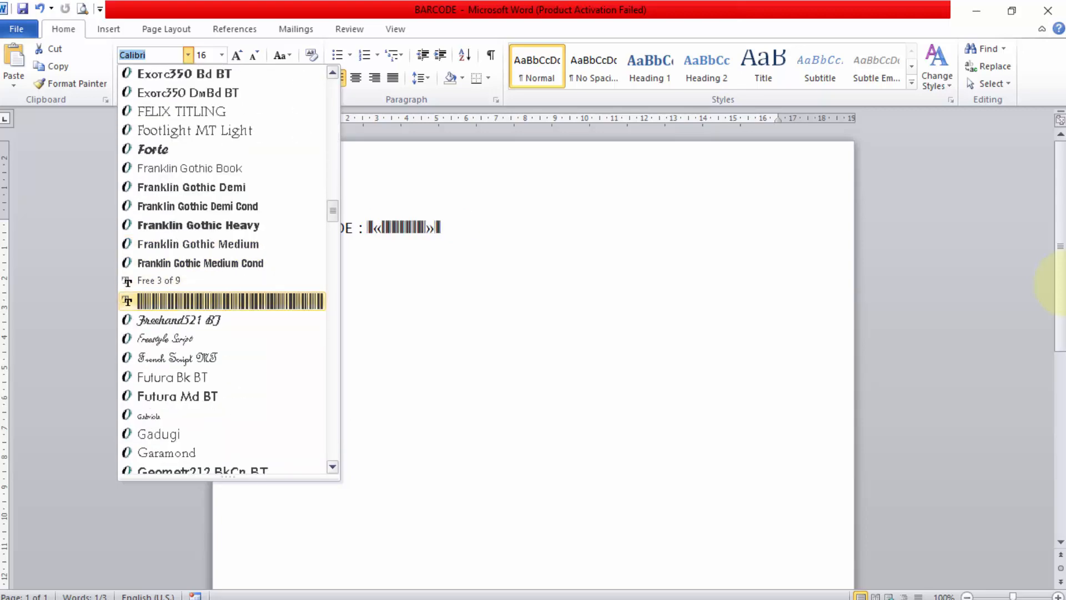
{"action": "left_click", "coordinate": [222, 301]}
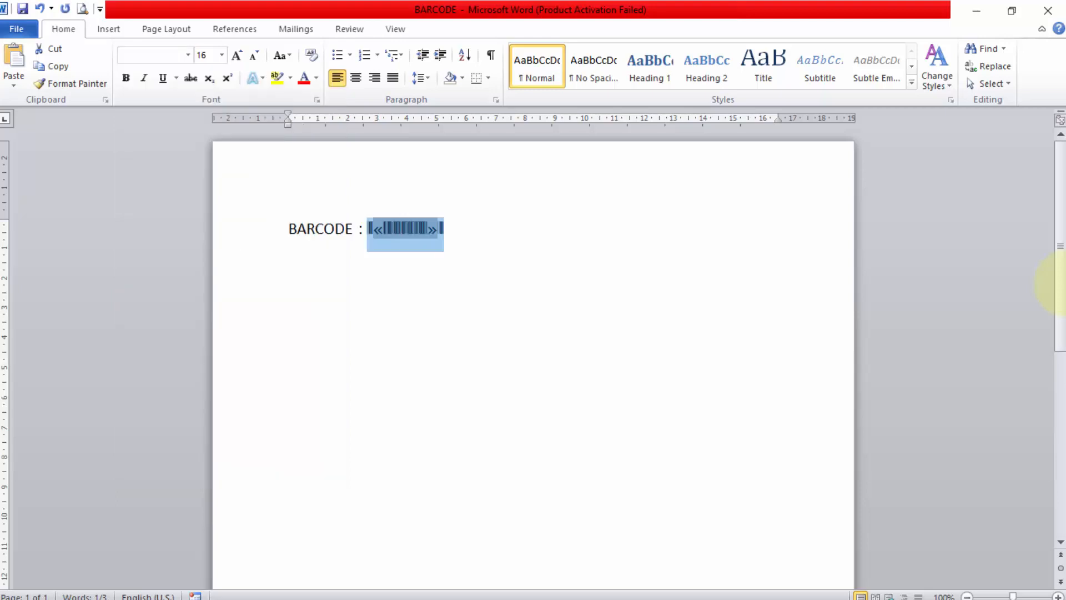
{"action": "key", "text": "Right"}
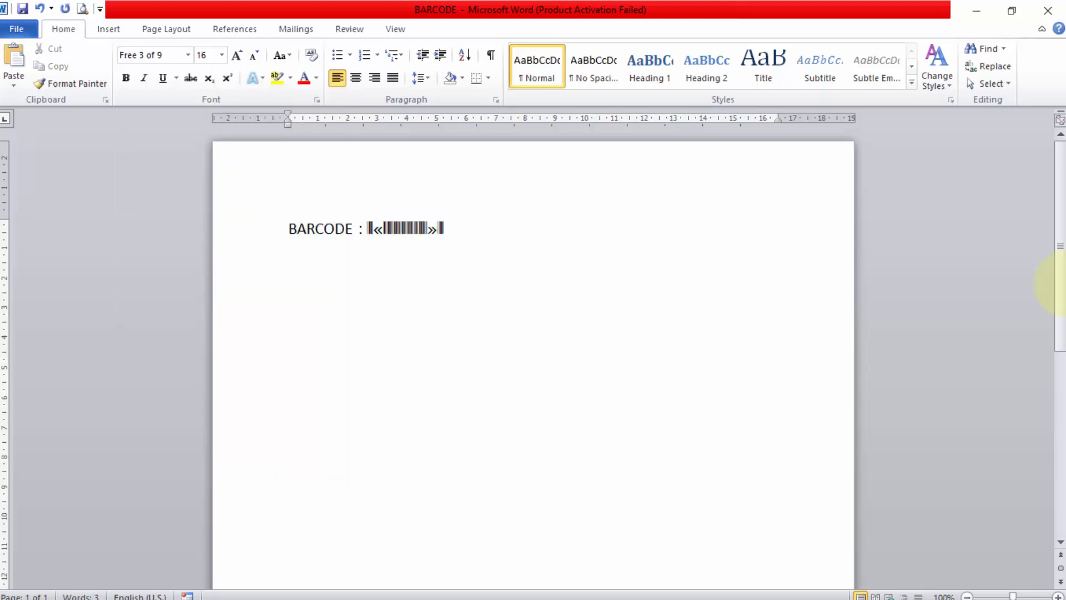
Step: Apply the Free 3 of 9 Extended font to the BARCODE merge field and both surrounding asterisks
{"action": "key", "text": "shift+Left"}
{"action": "left_click", "coordinate": [188, 55]}
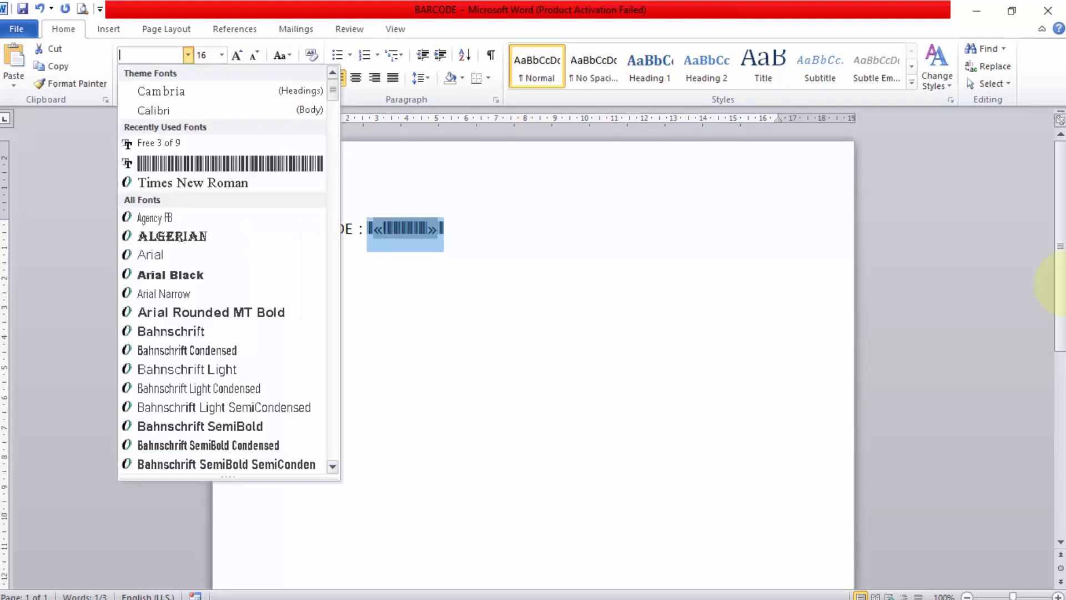
{"action": "left_click", "coordinate": [230, 163]}
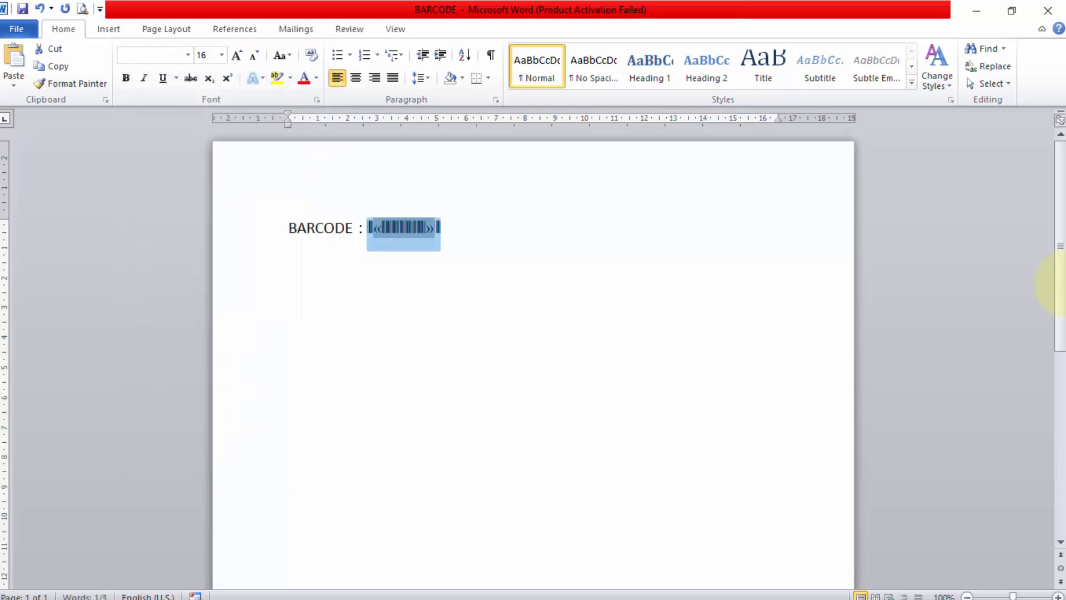
Step: Set the barcode text's font size to 36 and preview the mail merge results
{"action": "left_click", "coordinate": [222, 54]}
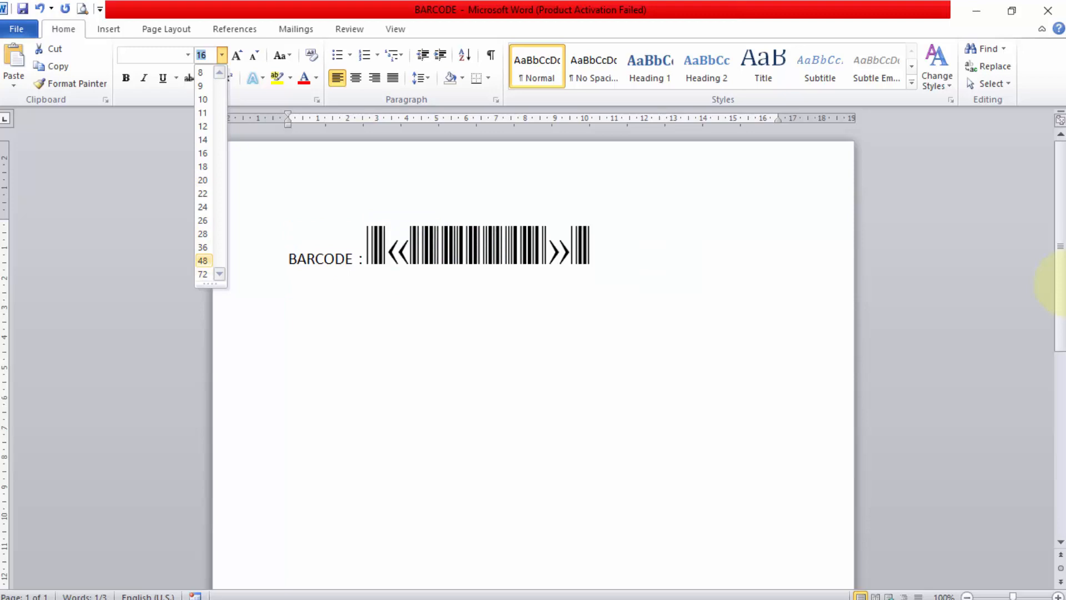
{"action": "left_click", "coordinate": [203, 247]}
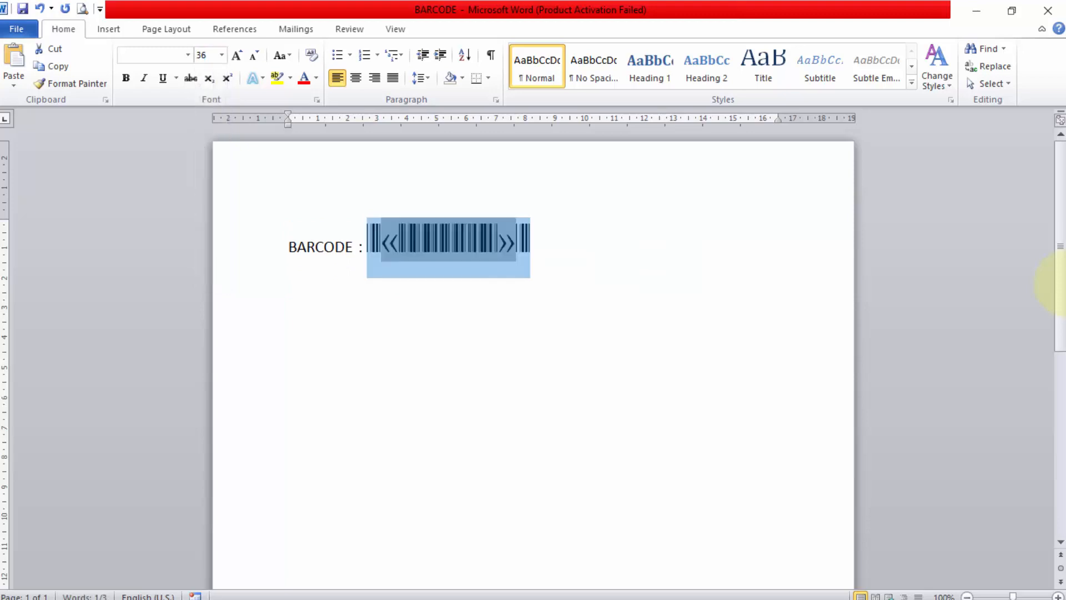
{"action": "key", "text": "Right"}
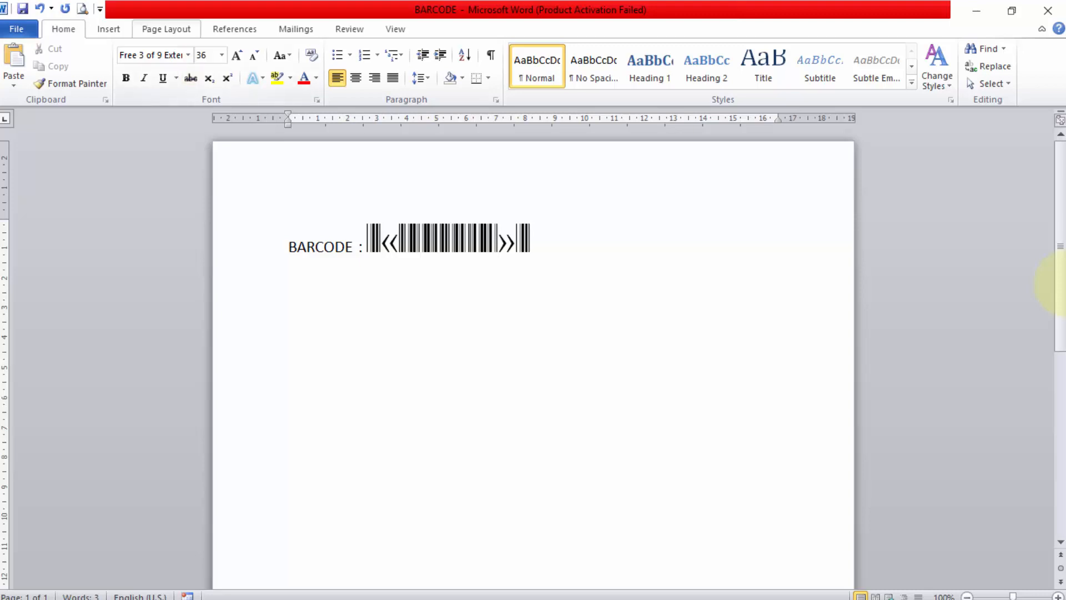
{"action": "left_click", "coordinate": [296, 28]}
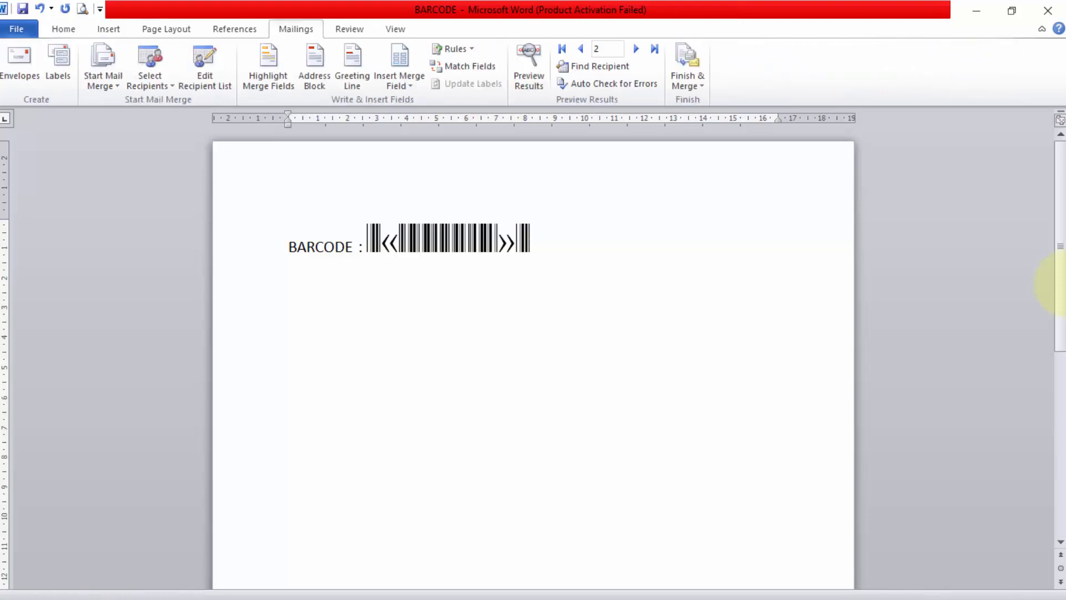
{"action": "left_click", "coordinate": [529, 68]}
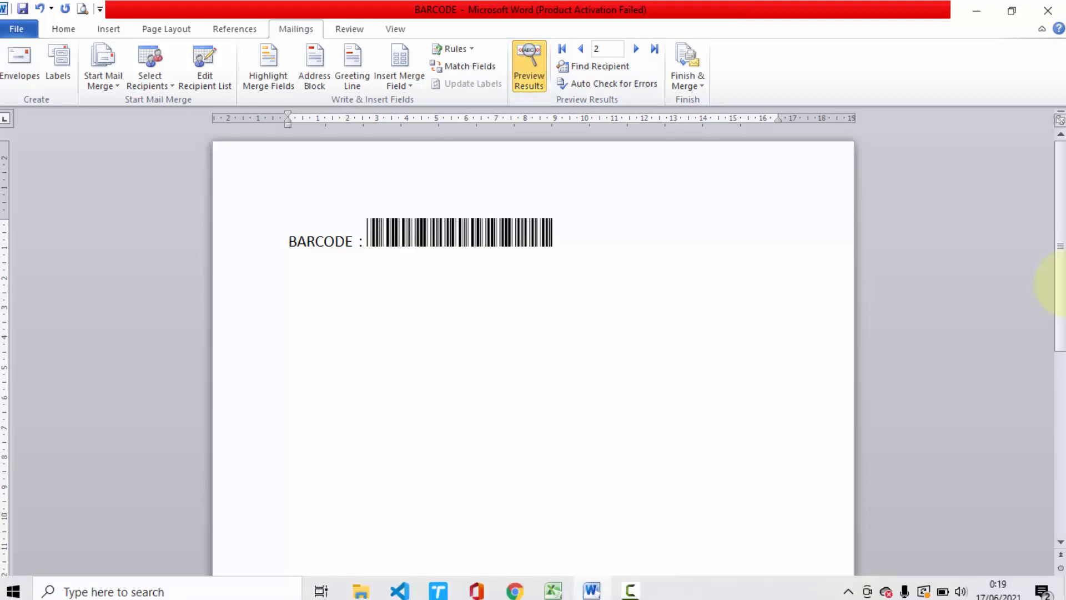
Step: Switch to the BARCODE workbook in Excel and add AAAAAA in front of the number in cell A4
{"action": "key", "text": "alt+Tab"}
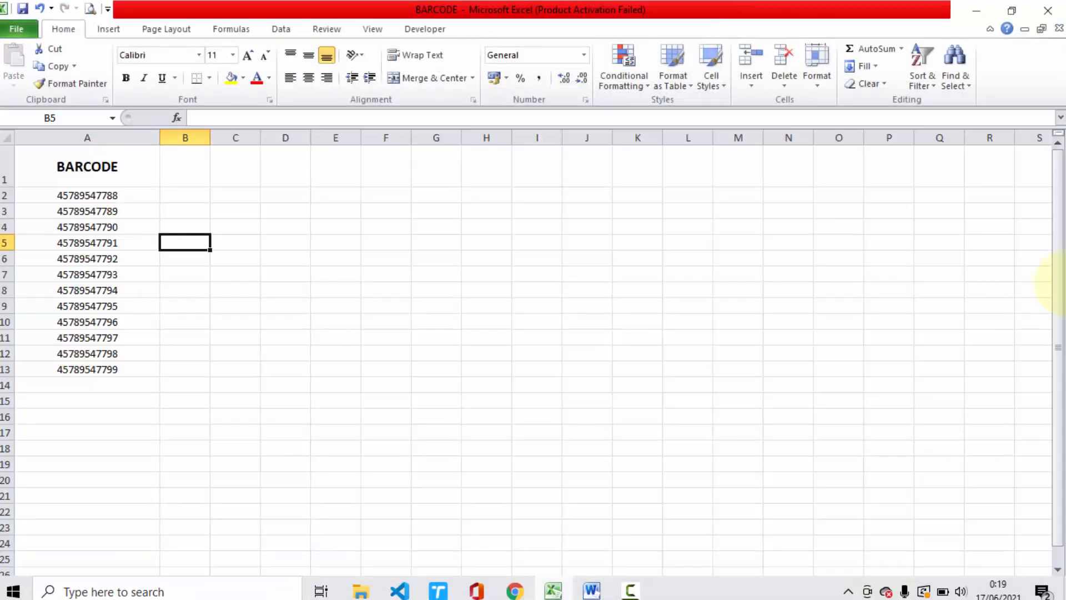
{"action": "left_click", "coordinate": [88, 227]}
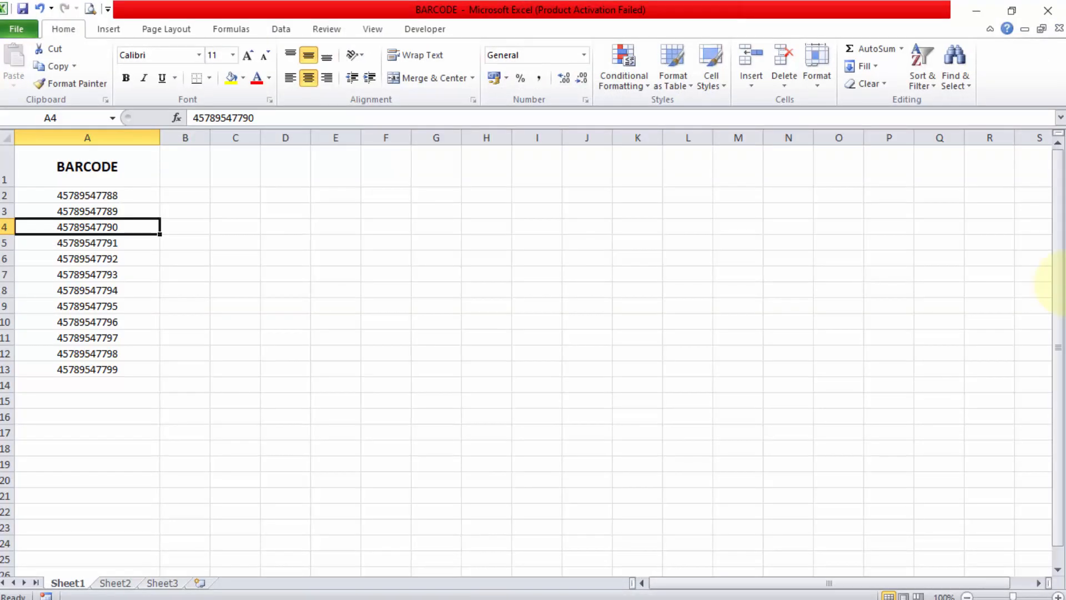
{"action": "double_click", "coordinate": [102, 227]}
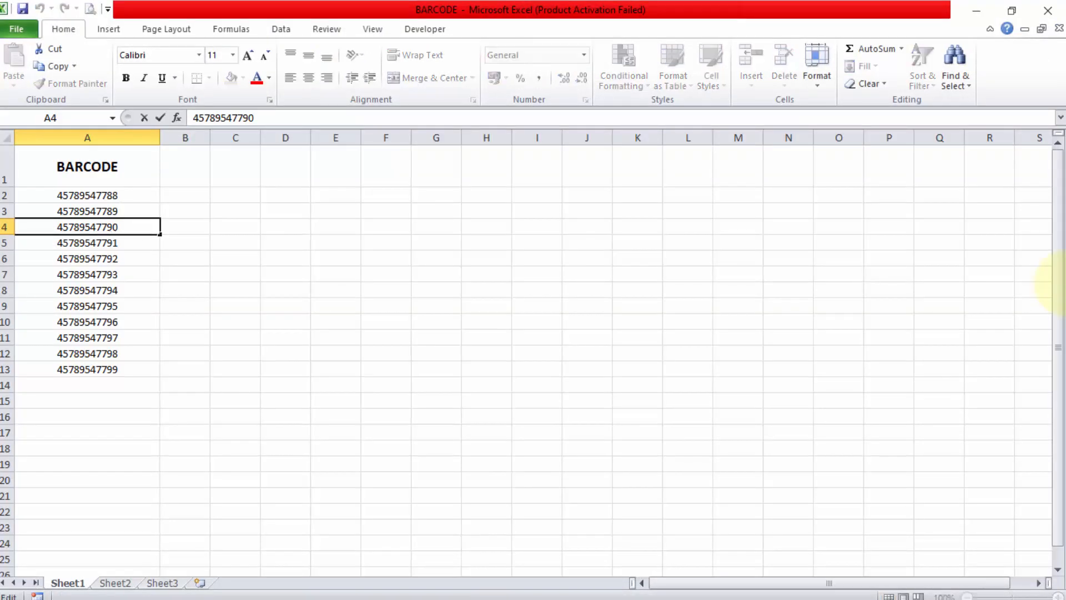
{"action": "type", "text": "AAAAAA"}
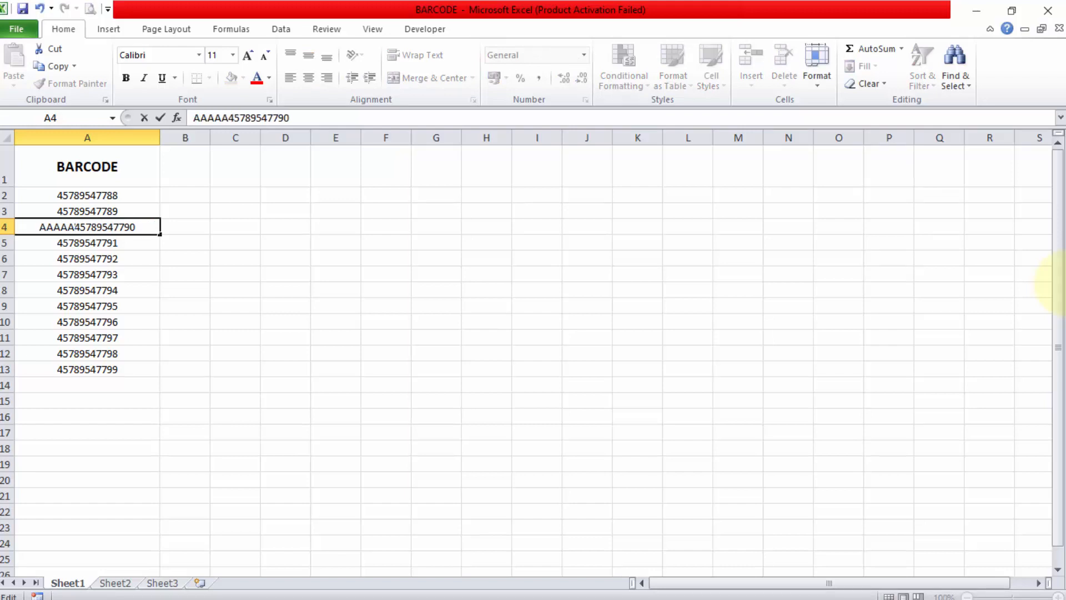
{"action": "key", "text": "Return"}
{"action": "key", "text": "Right"}
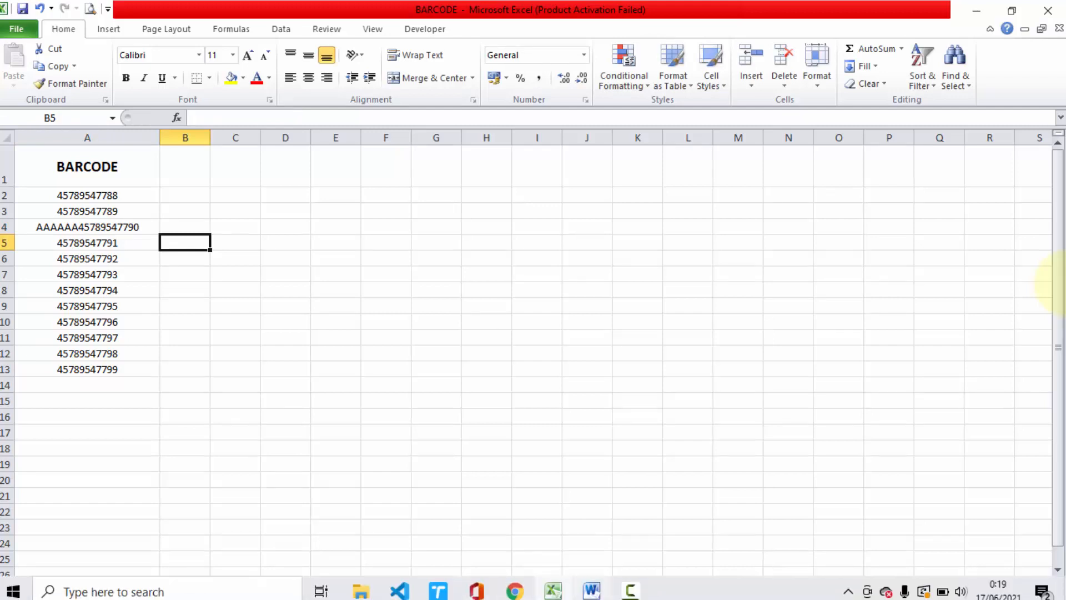
Step: Switch back to the Word document and toggle the merge results preview to check the barcode field
{"action": "key", "text": "alt+Tab"}
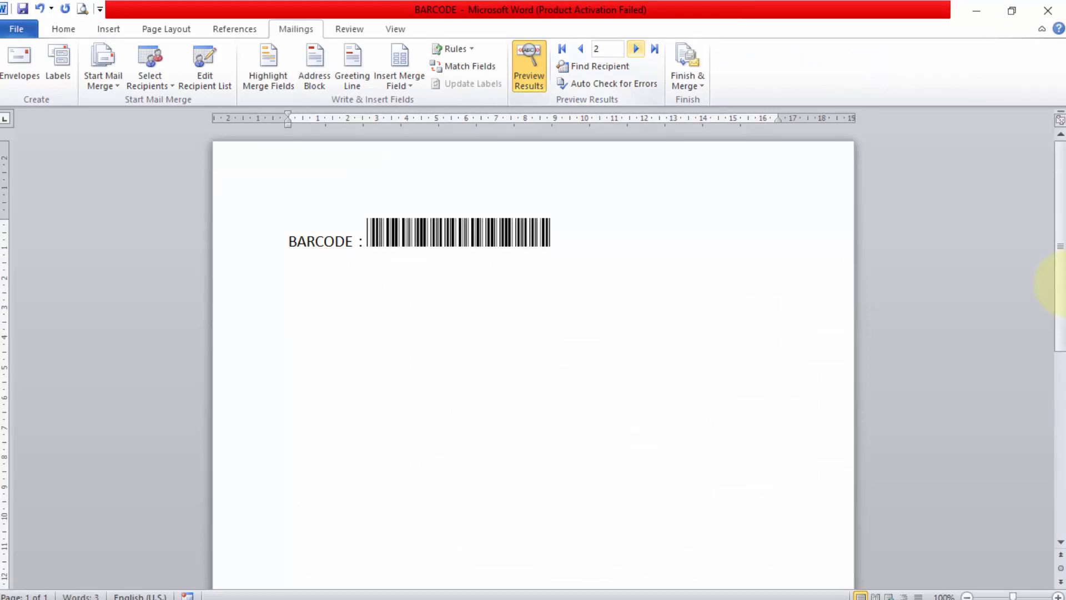
{"action": "left_click", "coordinate": [529, 66]}
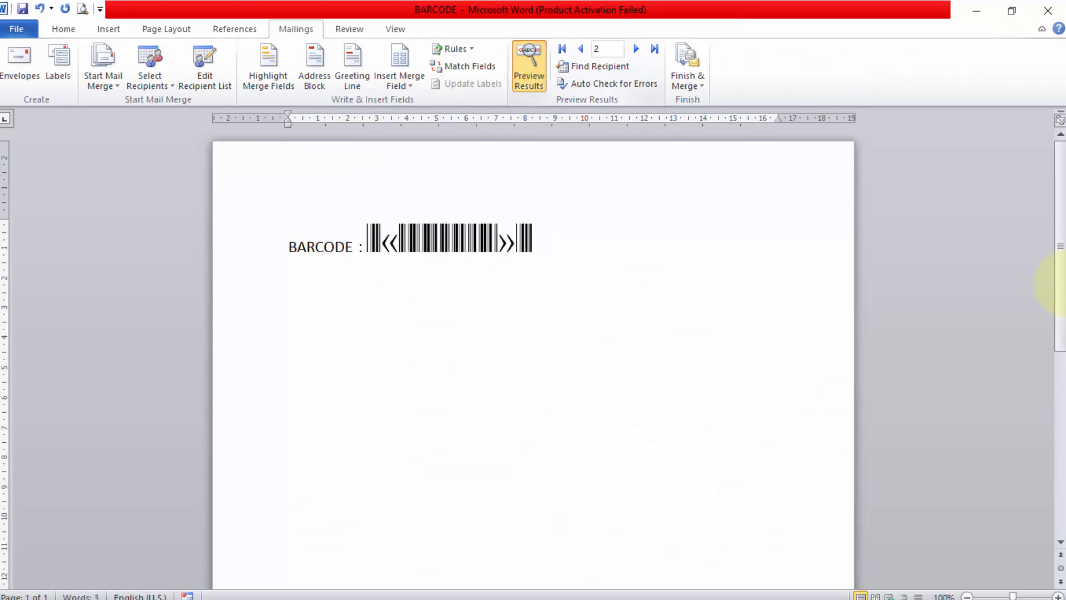
{"action": "left_click", "coordinate": [529, 67]}
{"action": "left_click", "coordinate": [529, 67]}
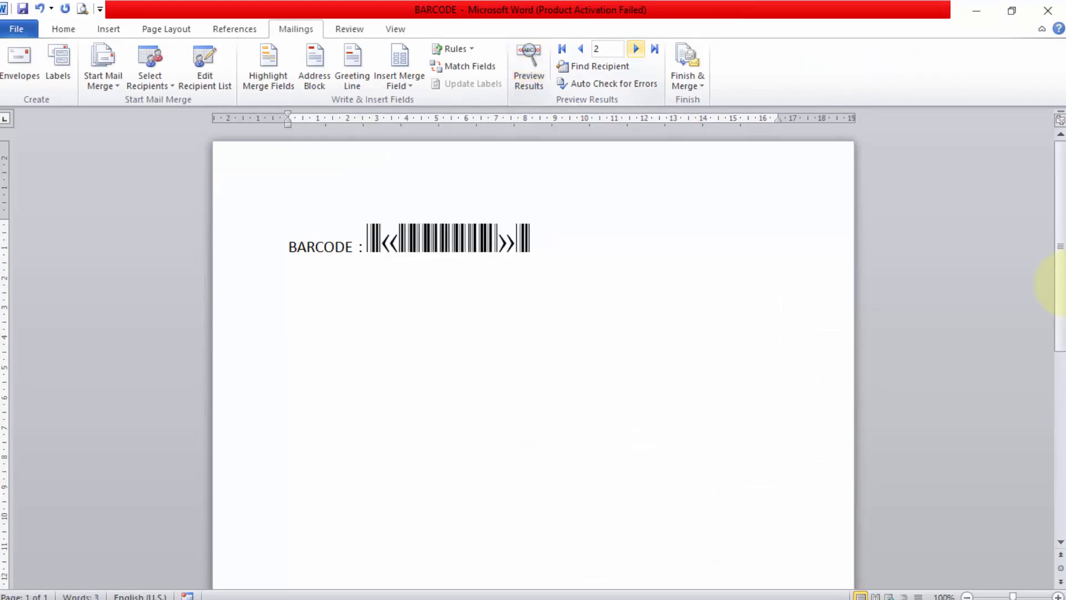
{"action": "left_click", "coordinate": [470, 239]}
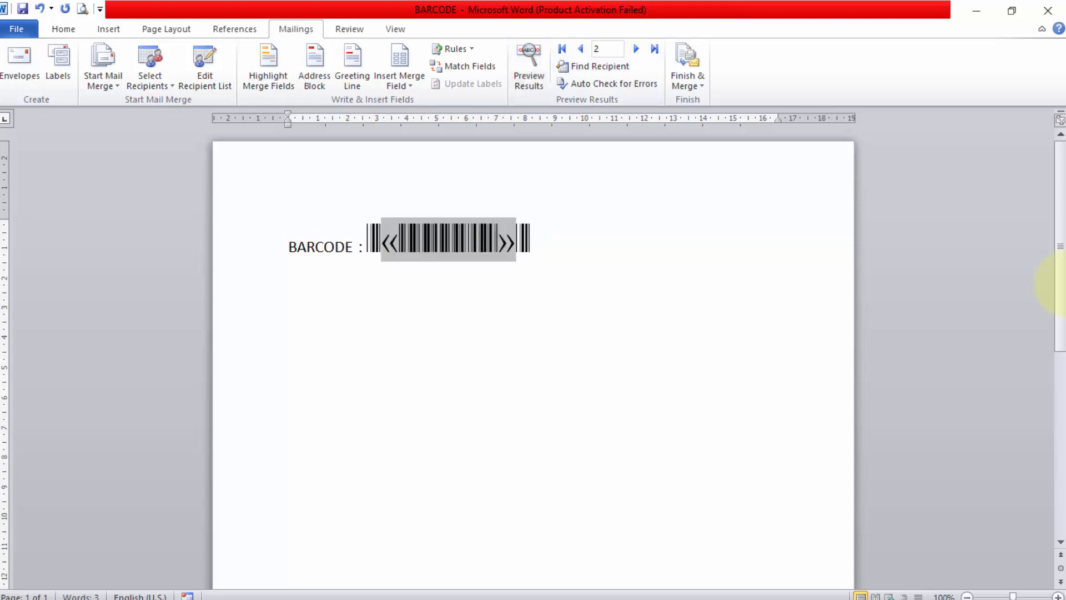
Step: Browse back and forth through the merge records and stop at record 4
{"action": "left_click", "coordinate": [636, 49]}
{"action": "left_click", "coordinate": [581, 49]}
{"action": "left_click", "coordinate": [581, 49]}
{"action": "left_click", "coordinate": [636, 49]}
Step: Undo the stray line breaks and characters added after the barcode field, and turn off the merge results preview
{"action": "key", "text": "Return"}
{"action": "key", "text": "ctrl+z"}
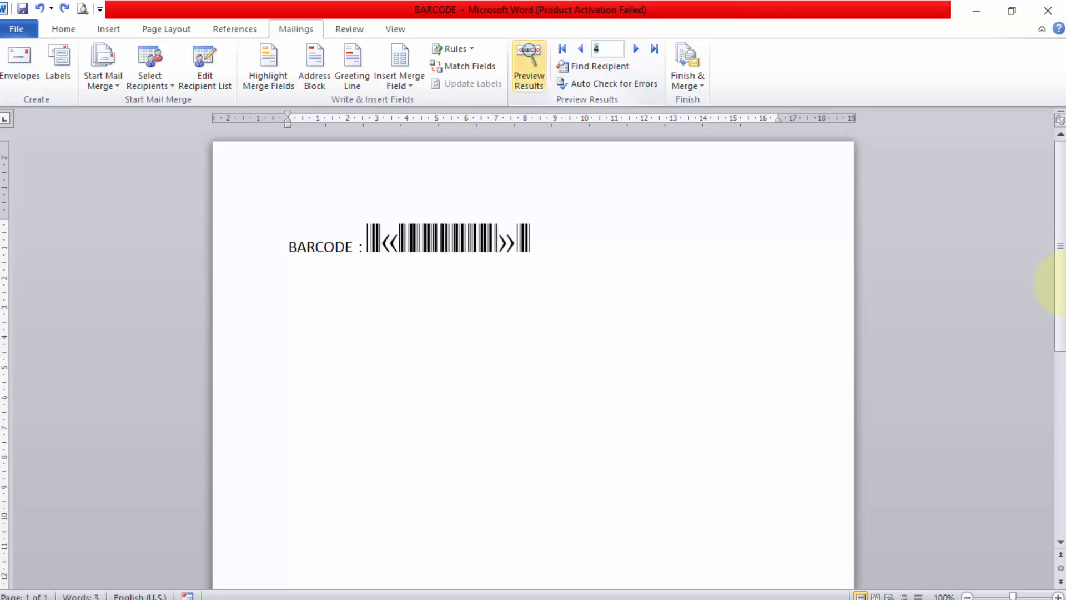
{"action": "left_click", "coordinate": [528, 66]}
{"action": "left_click", "coordinate": [529, 65]}
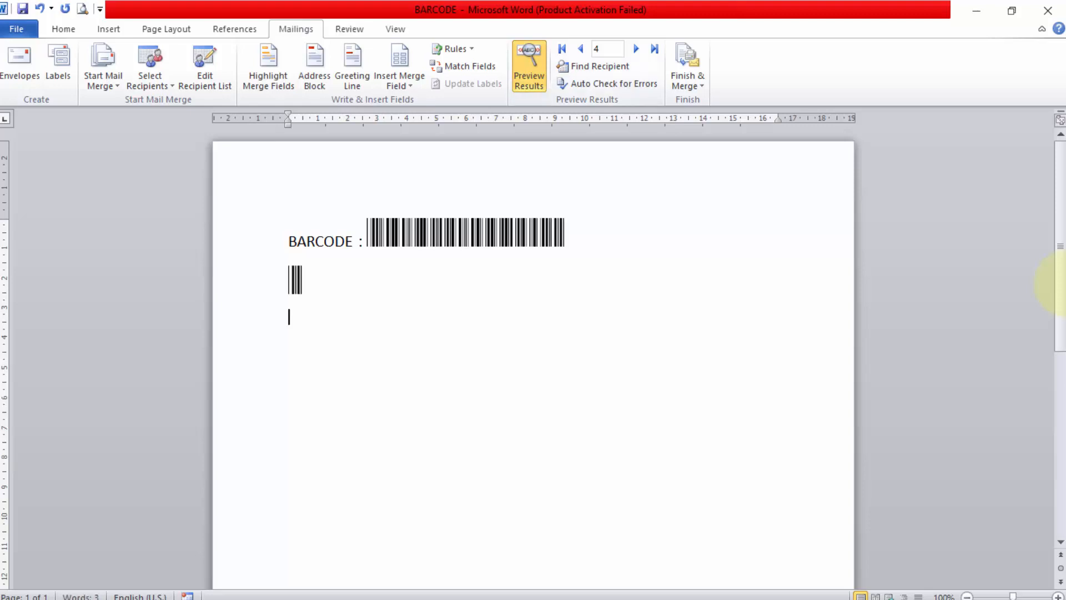
{"action": "key", "text": "ctrl+z"}
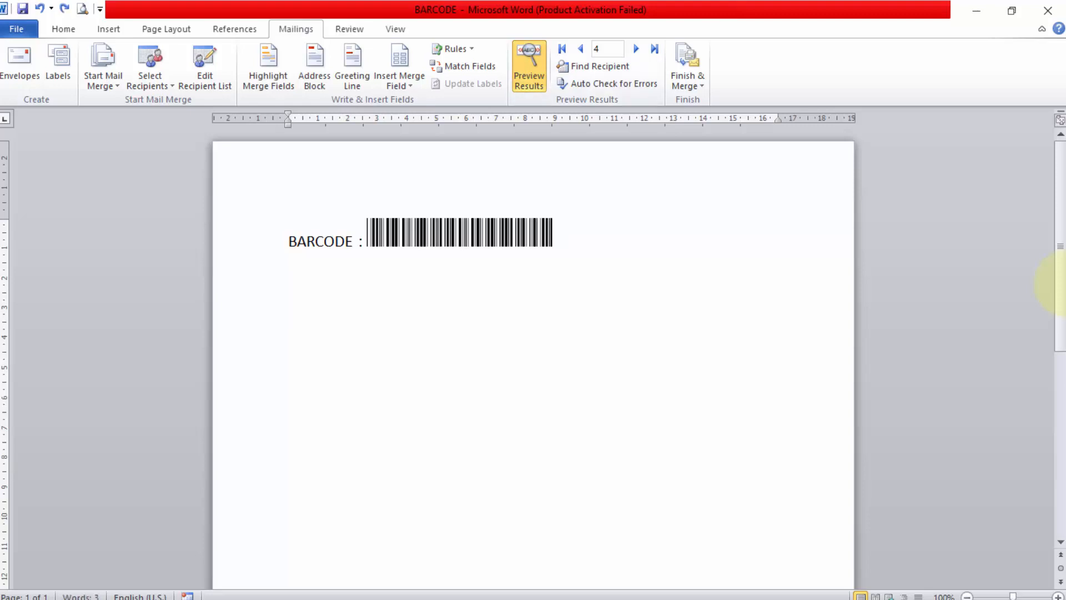
{"action": "left_click", "coordinate": [530, 66]}
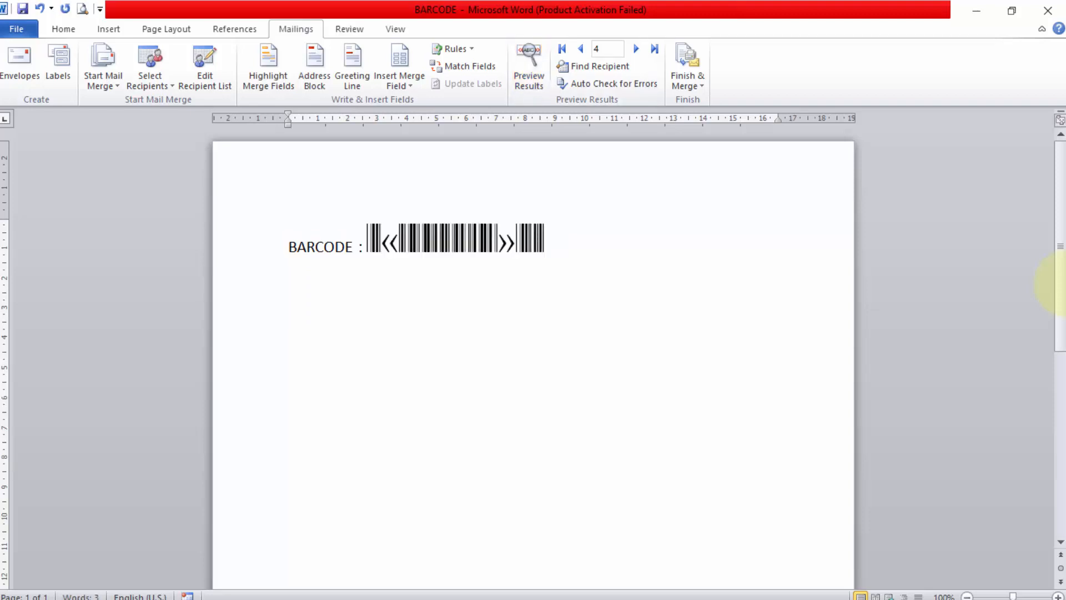
{"action": "key", "text": "ctrl+z"}
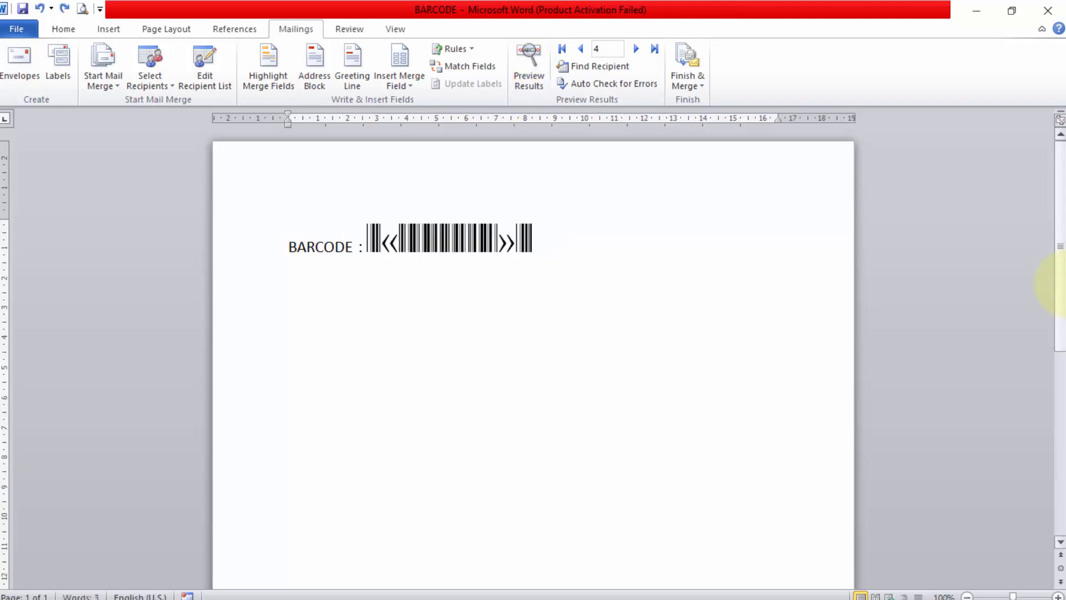
{"action": "scroll", "coordinate": [1055, 283], "scroll_direction": "down", "scroll_amount": 2}
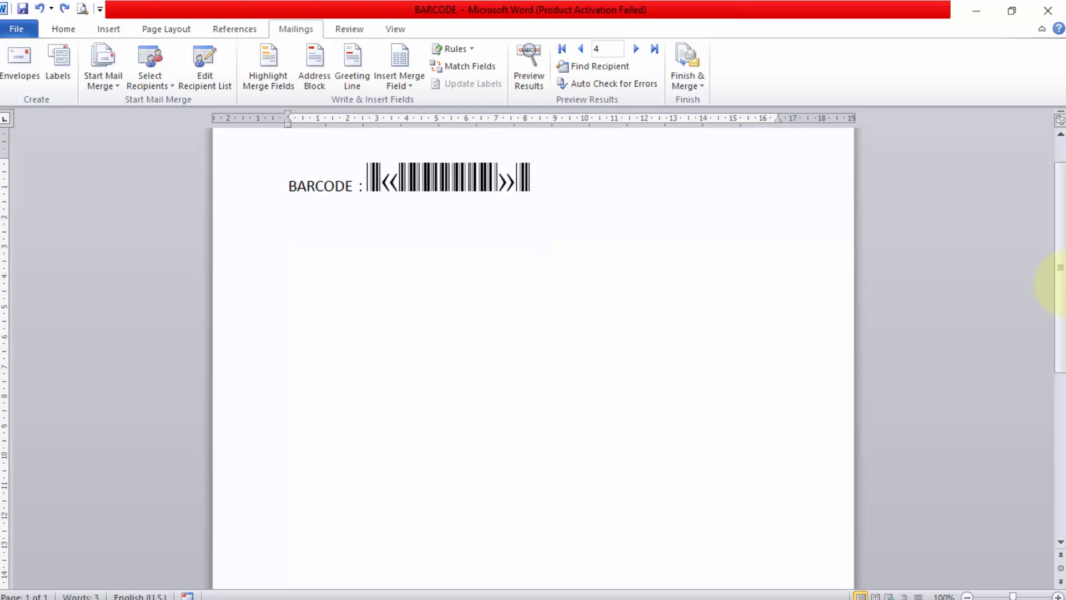